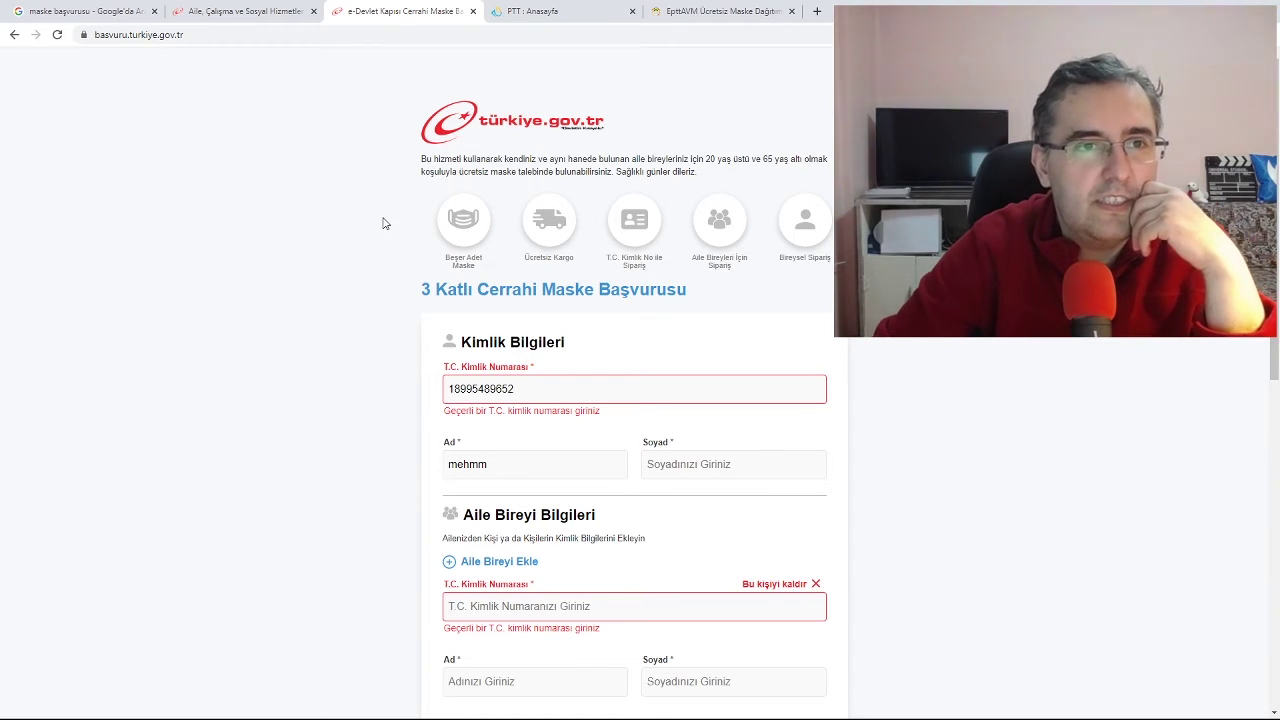
Switch to the pandemic social support application form, dismiss its explanation notice and review the contact fields
{"action": "left_click", "coordinate": [237, 12]}
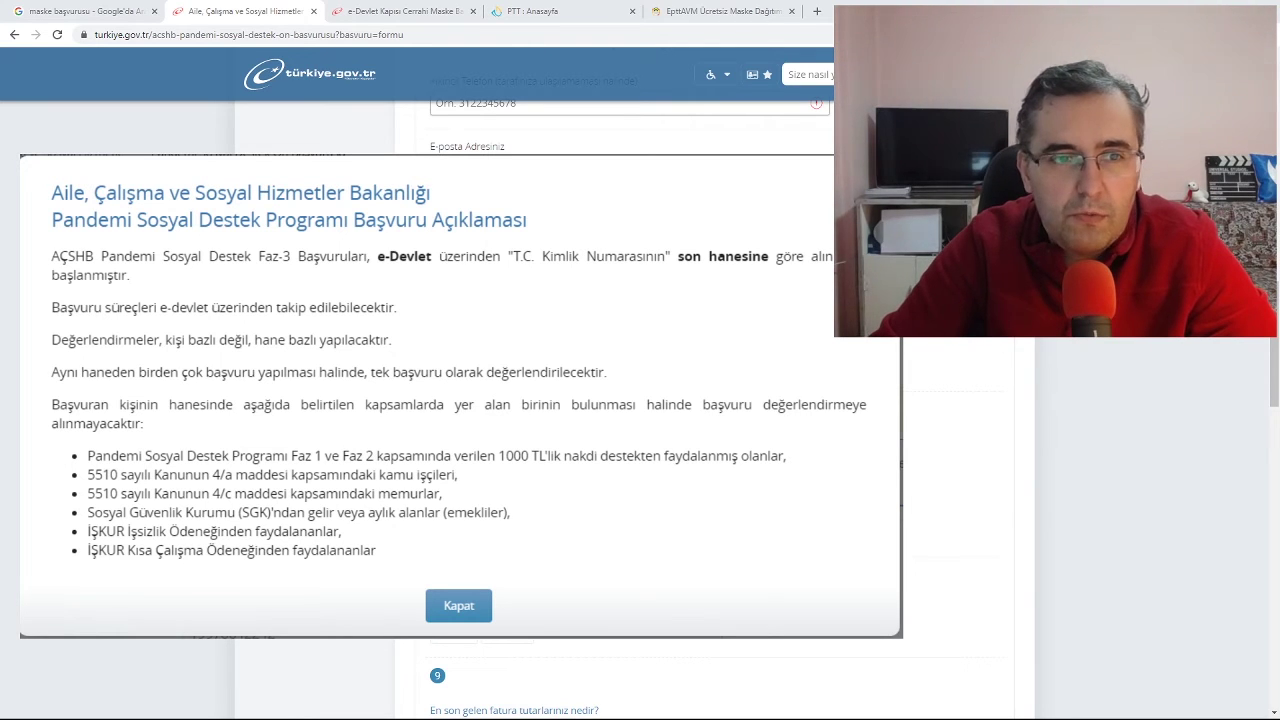
{"action": "left_click", "coordinate": [459, 605]}
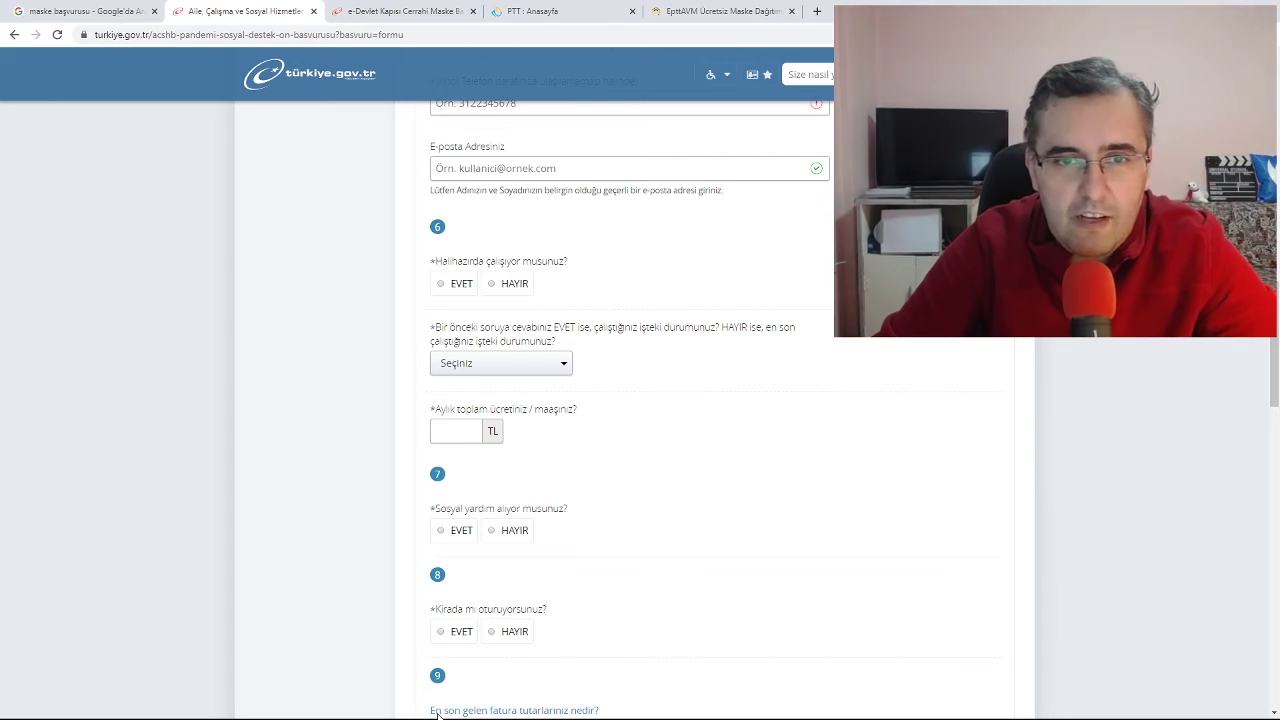
{"action": "mouse_move", "coordinate": [748, 341]}
{"action": "mouse_move", "coordinate": [538, 147]}
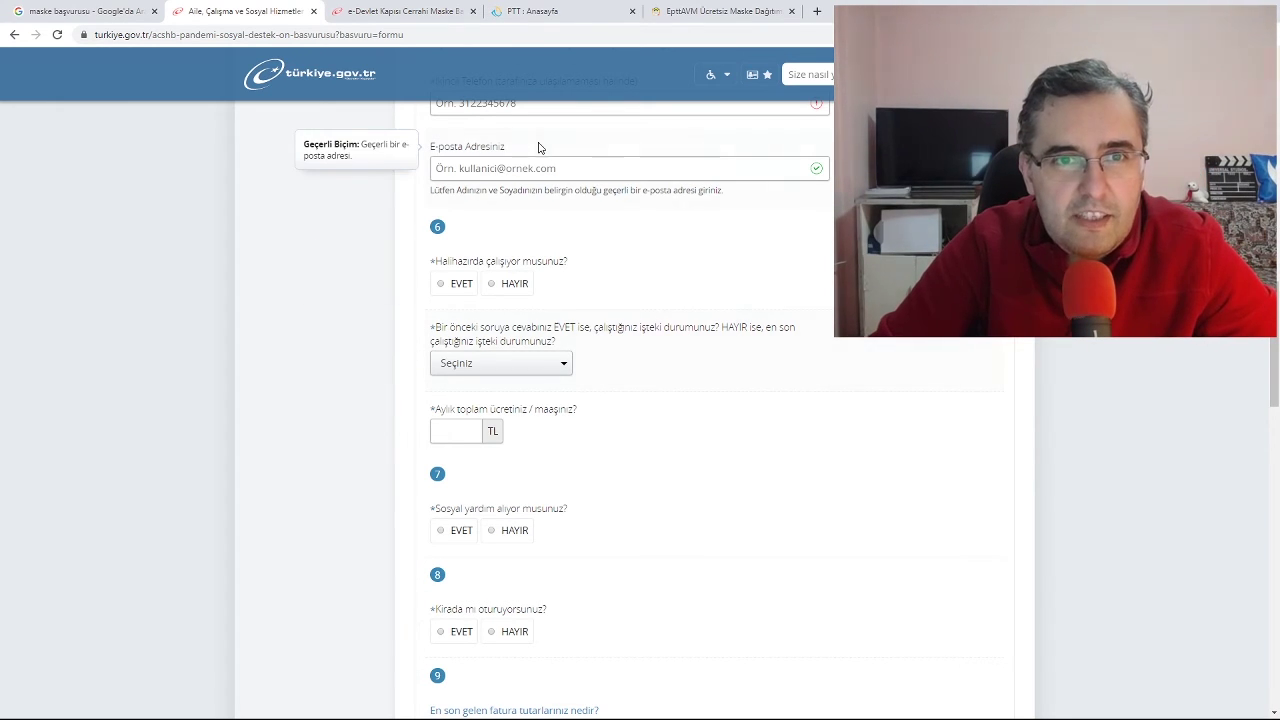
{"action": "scroll", "coordinate": [538, 147], "scroll_direction": "up", "scroll_amount": 1}
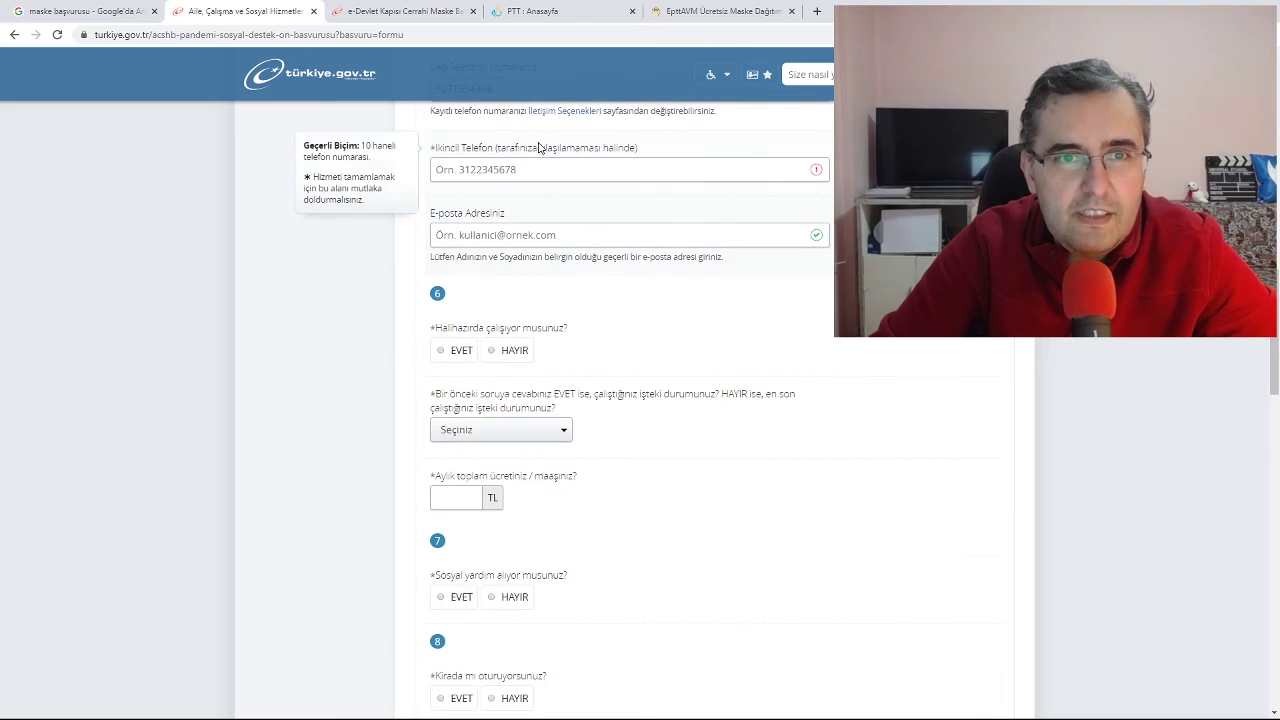
{"action": "scroll", "coordinate": [538, 147], "scroll_direction": "down", "scroll_amount": 1}
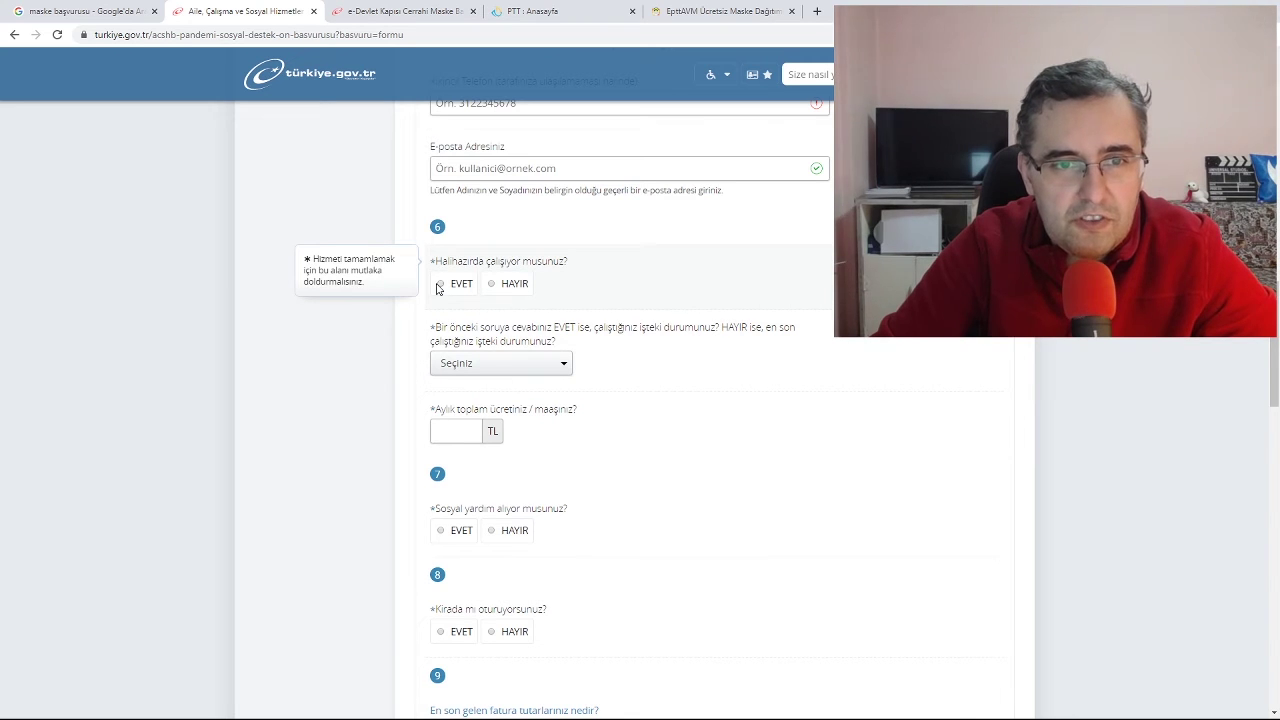
Answer EVET to the current employment question, and inspect the job status options and monthly salary field
{"action": "left_click", "coordinate": [491, 284]}
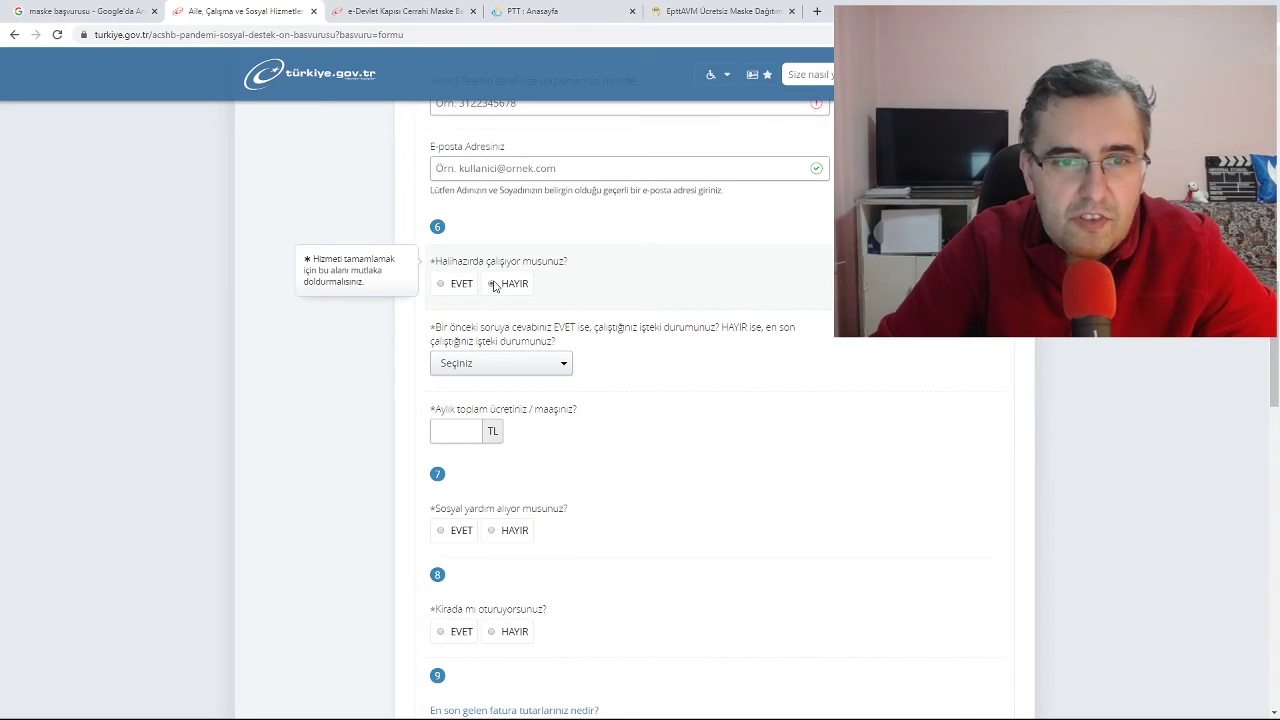
{"action": "left_click", "coordinate": [441, 284]}
{"action": "left_click", "coordinate": [463, 368]}
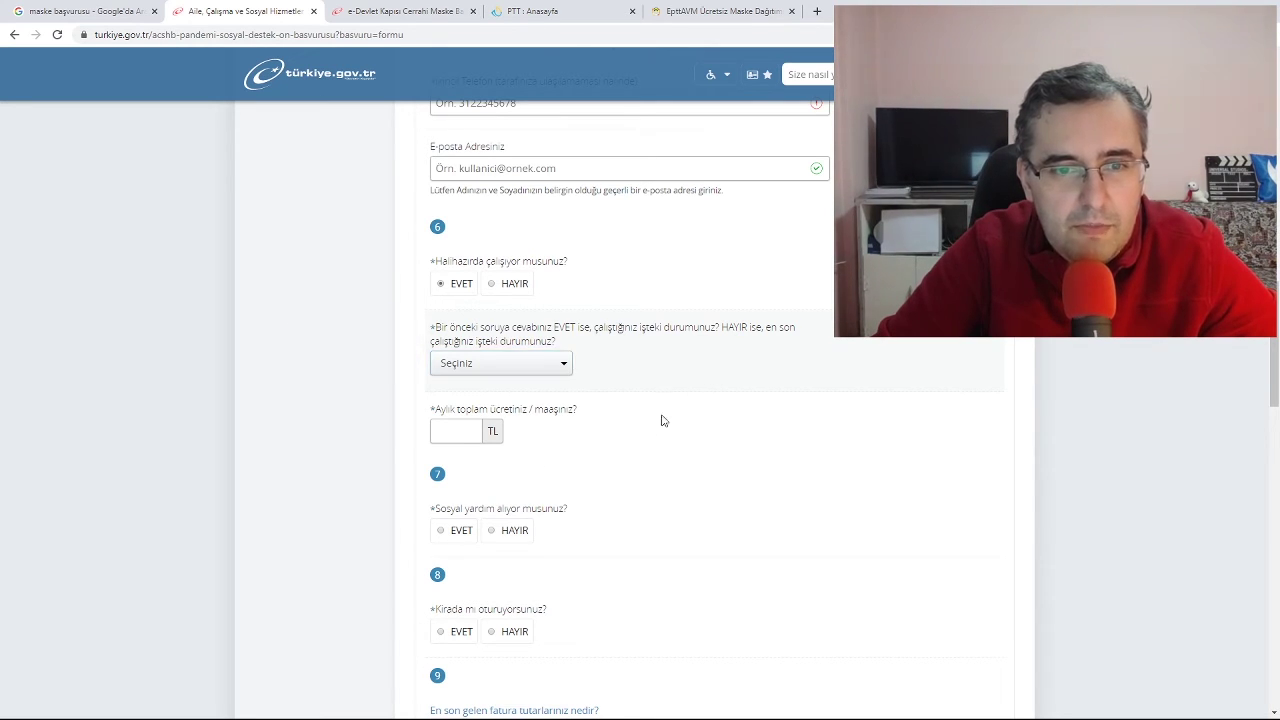
{"action": "left_click", "coordinate": [465, 437]}
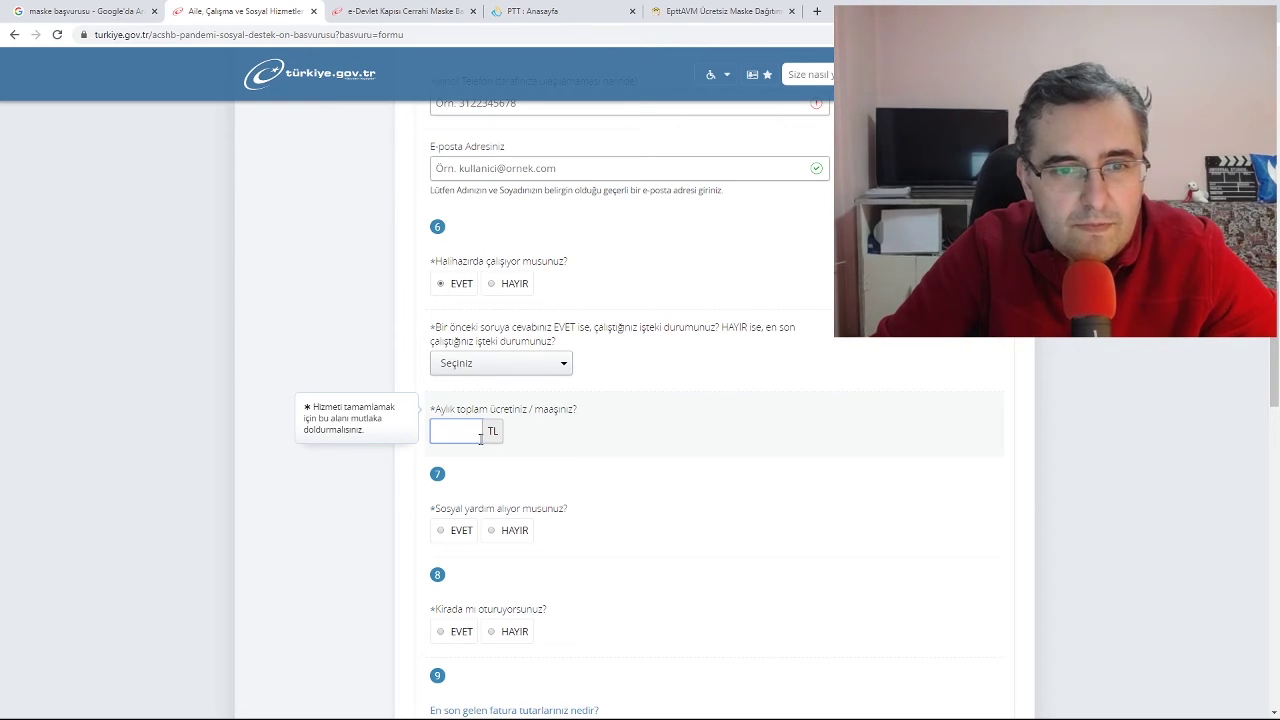
Check the extra fields that EVET opens for social aid and rented housing, and set both answers to HAYIR
{"action": "scroll", "coordinate": [460, 531], "scroll_direction": "down", "scroll_amount": 1}
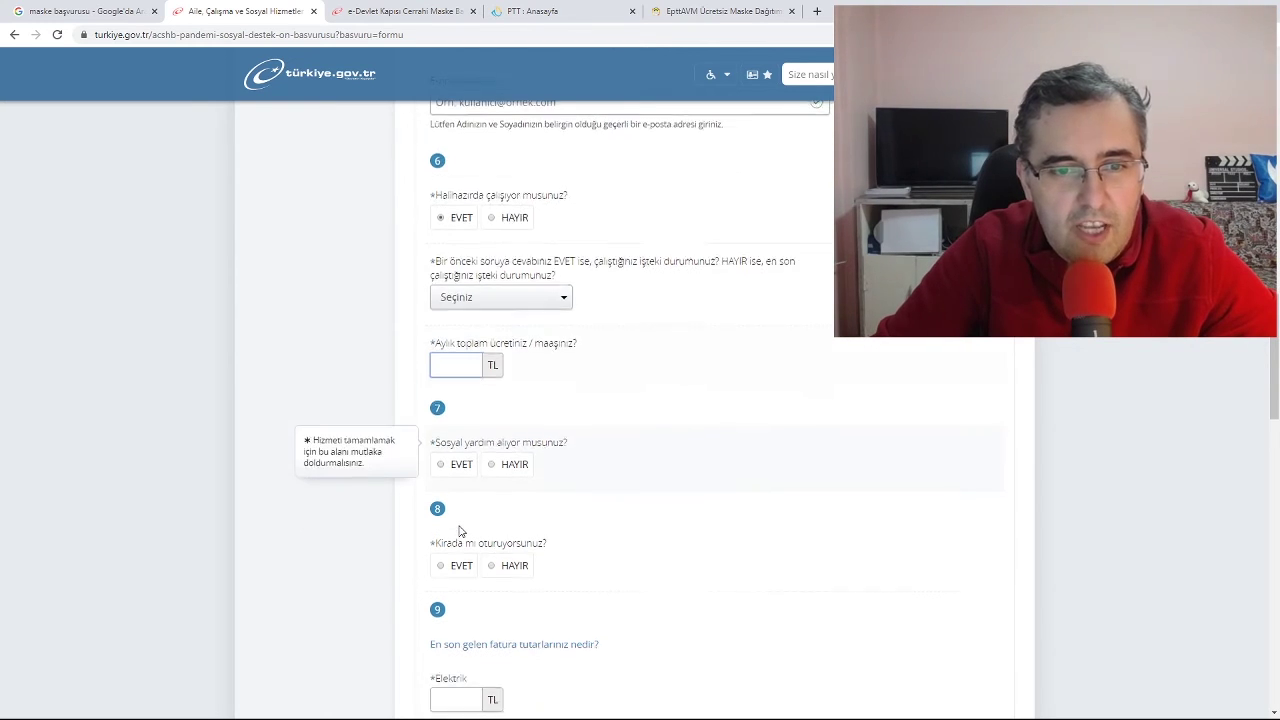
{"action": "left_click", "coordinate": [442, 466]}
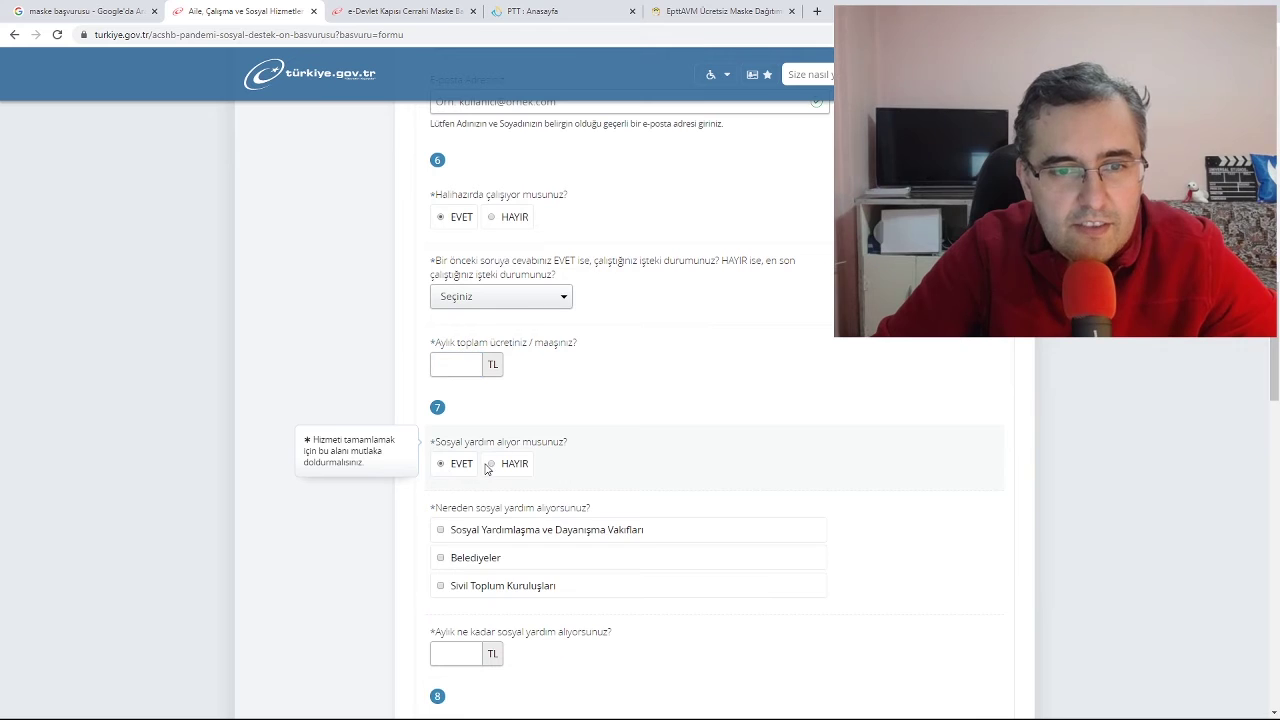
{"action": "scroll", "coordinate": [700, 458], "scroll_direction": "down", "scroll_amount": 2}
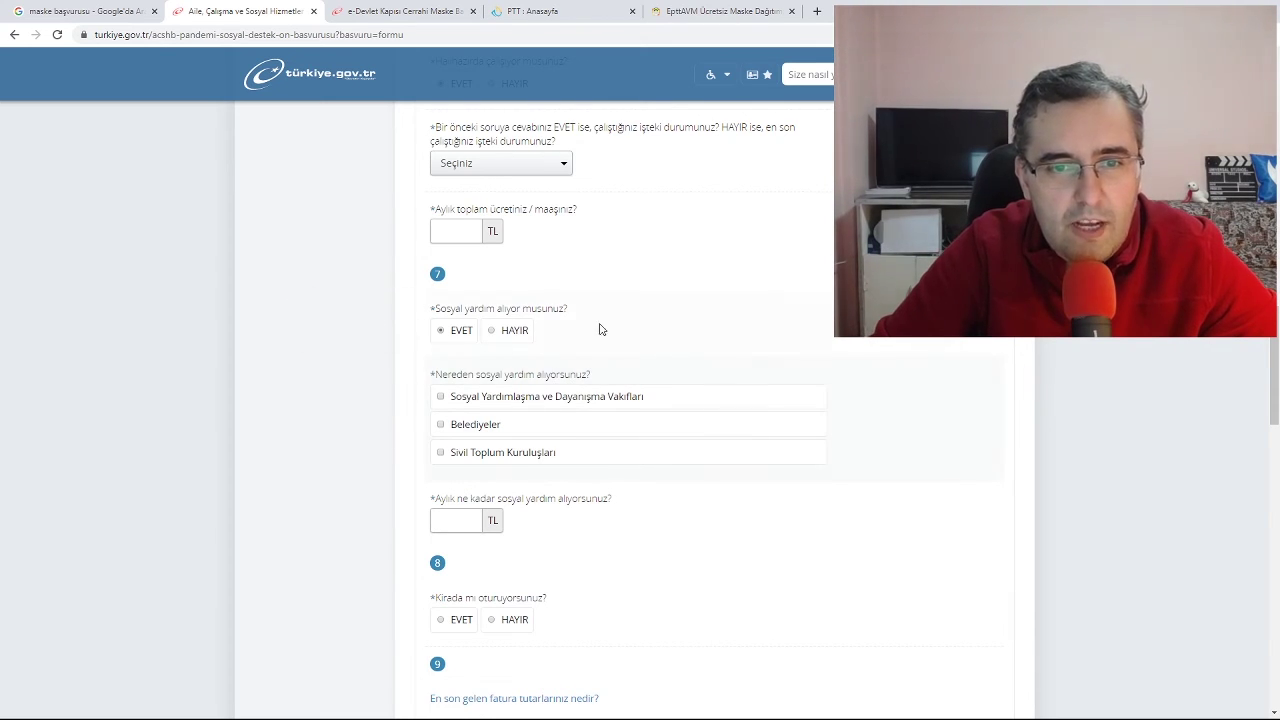
{"action": "left_click", "coordinate": [493, 332]}
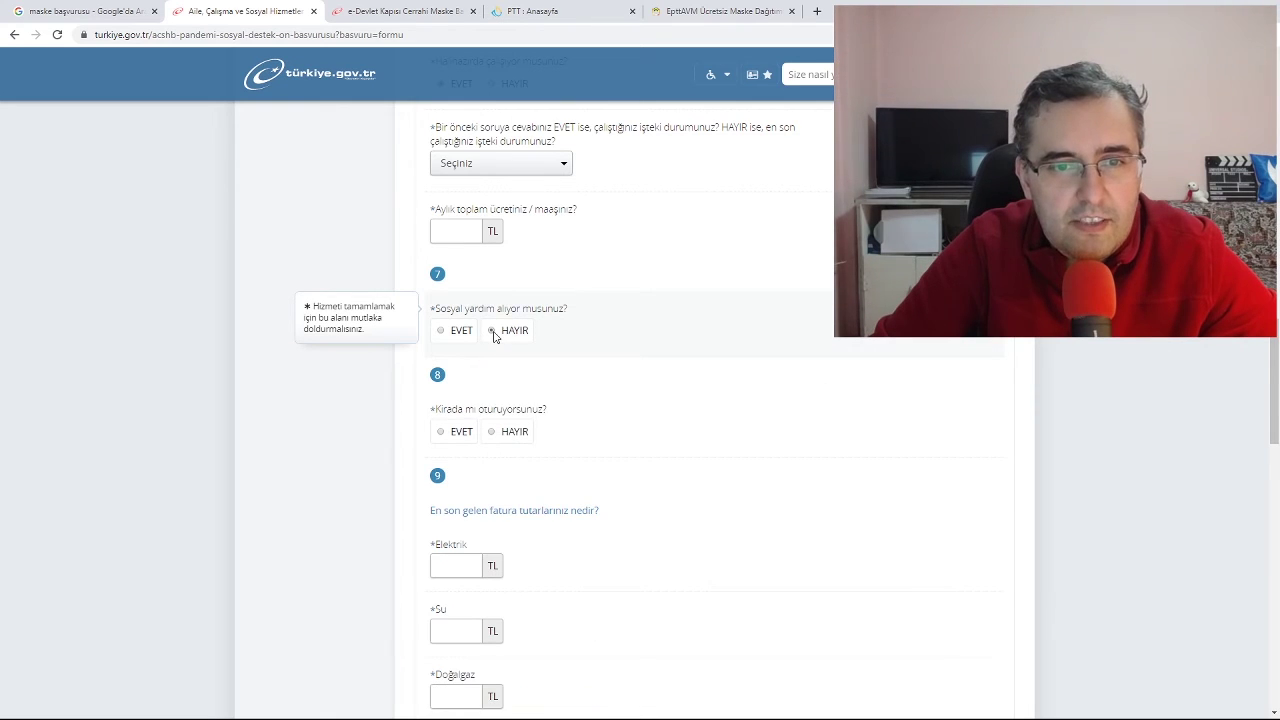
{"action": "left_click", "coordinate": [439, 433]}
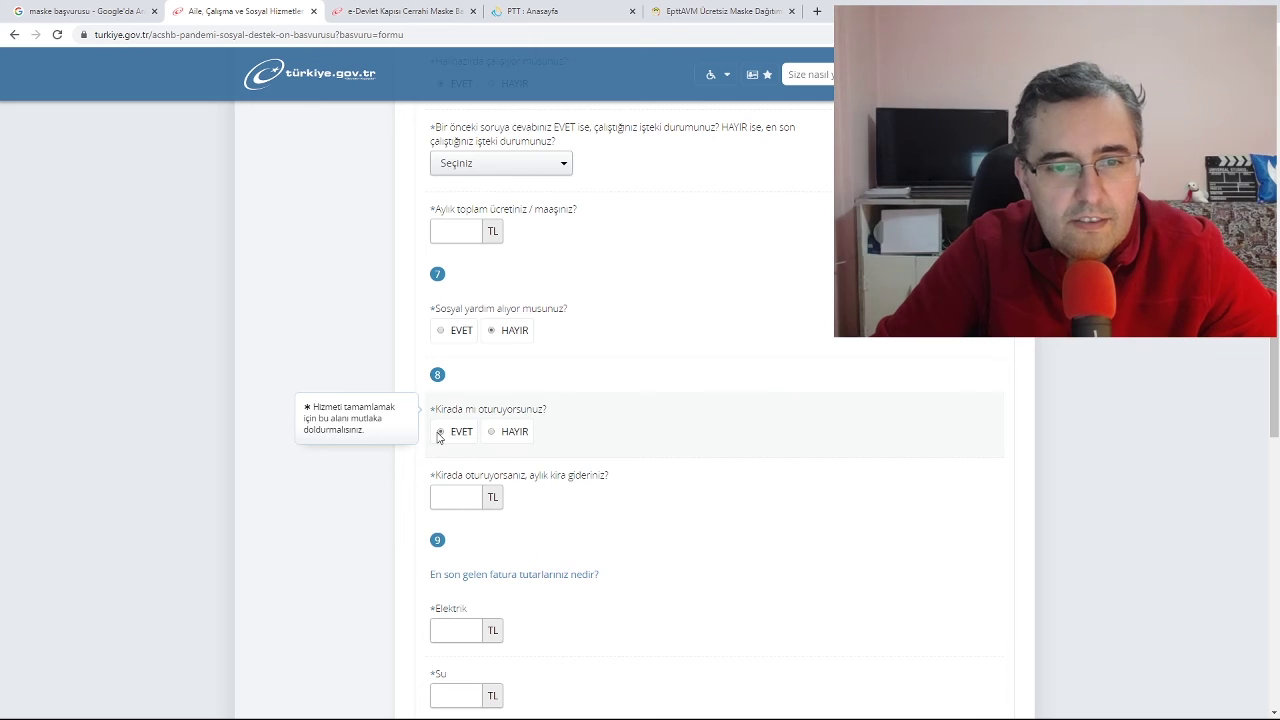
{"action": "left_click", "coordinate": [463, 497]}
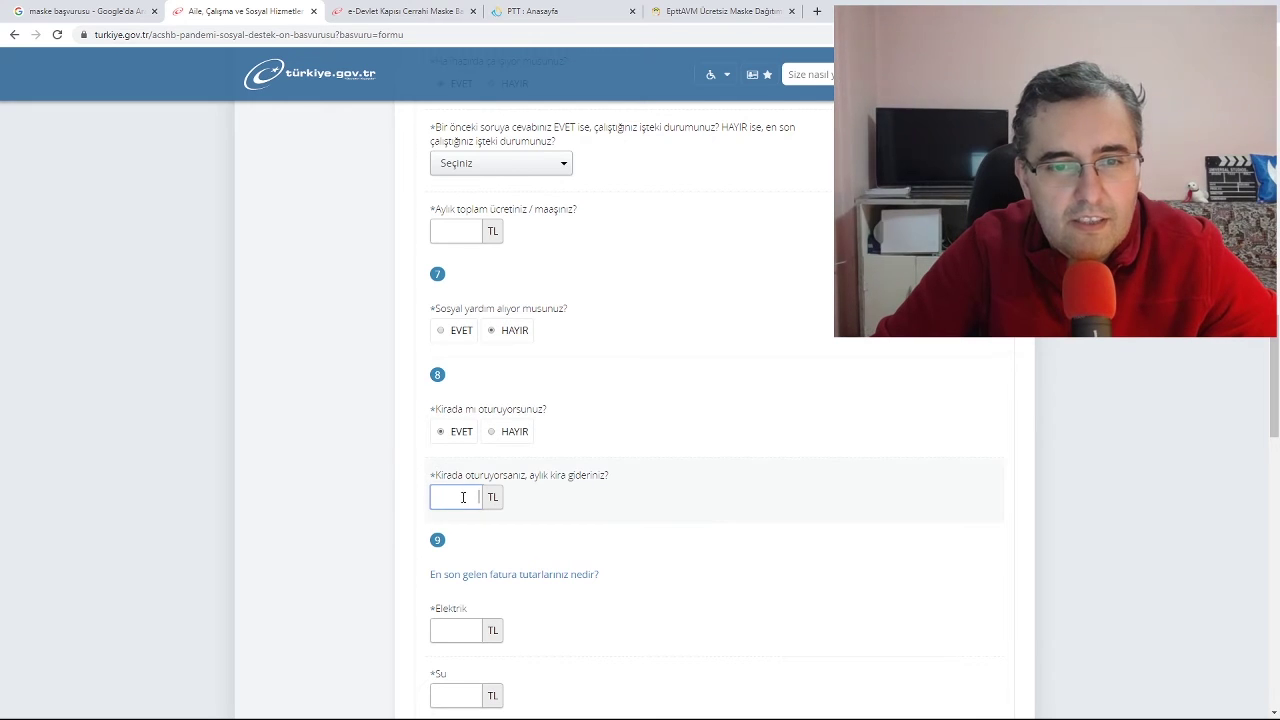
{"action": "left_click", "coordinate": [491, 433]}
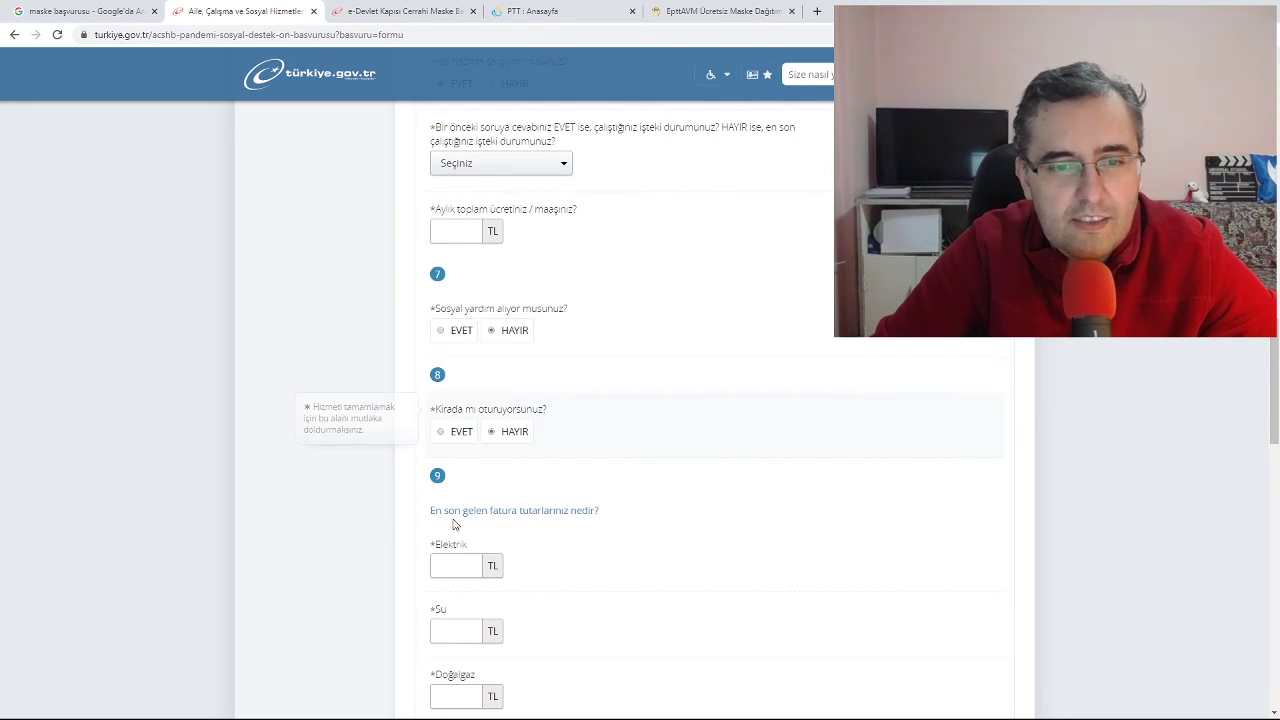
Enter the latest bill amounts: 250 TL for Elektrik, 250 TL for Su and 300 TL for Doğalgaz
{"action": "left_click", "coordinate": [459, 563]}
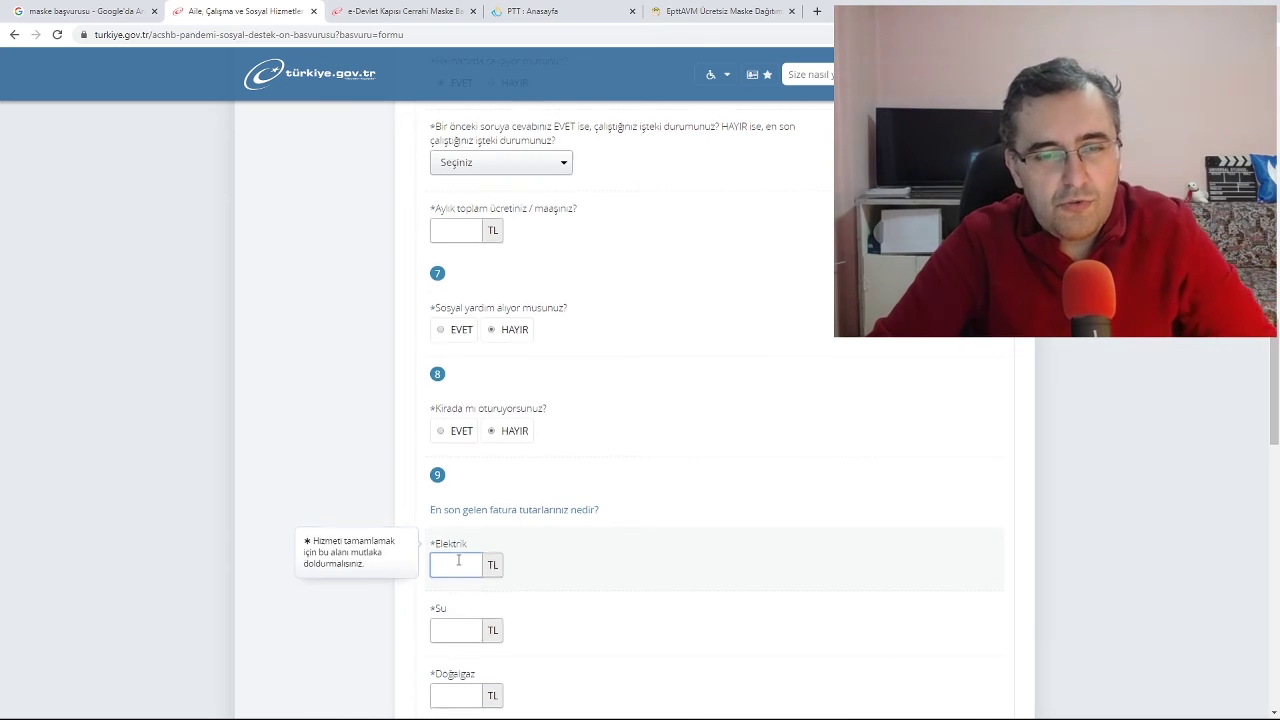
{"action": "scroll", "coordinate": [459, 561], "scroll_direction": "down", "scroll_amount": 1}
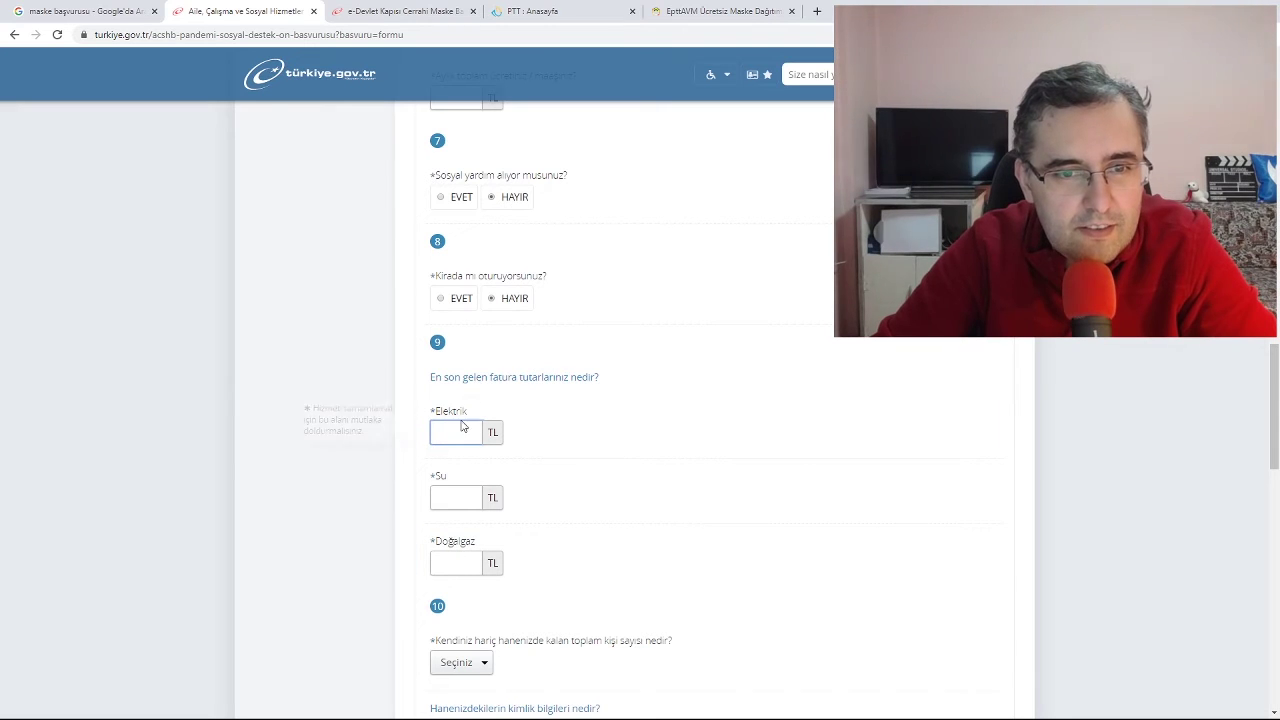
{"action": "type", "text": "250"}
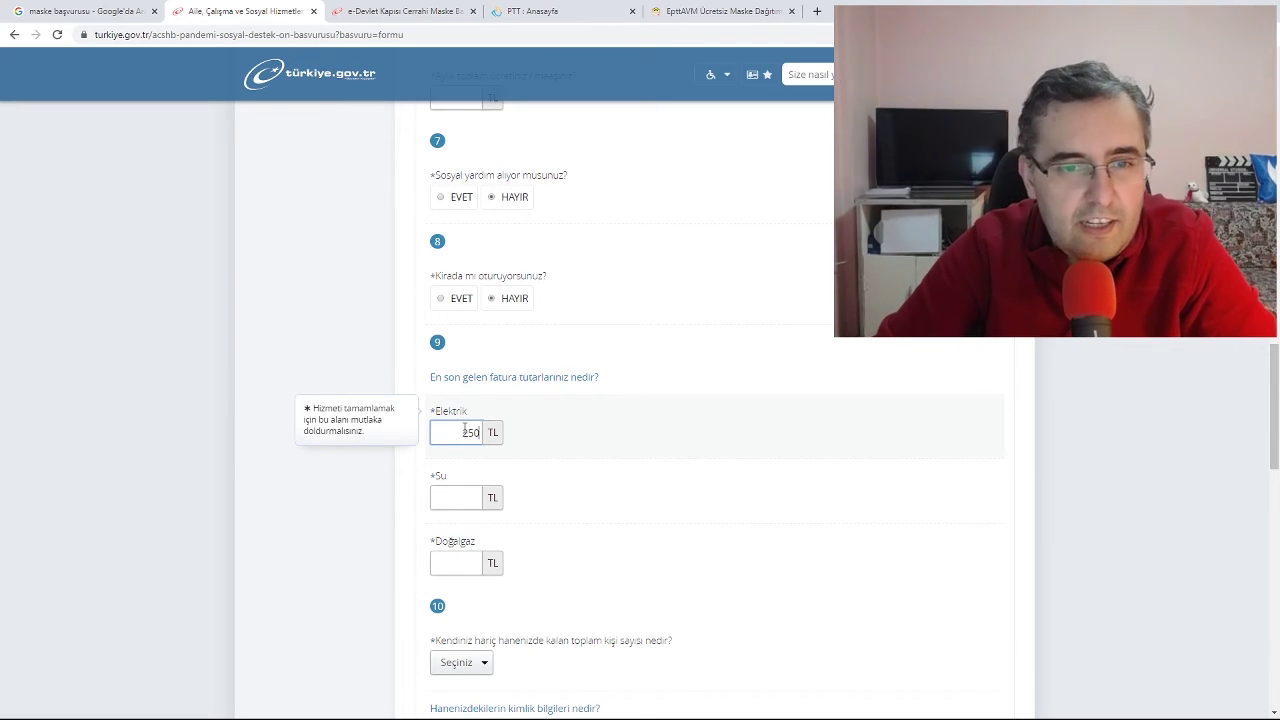
{"action": "left_click", "coordinate": [457, 497]}
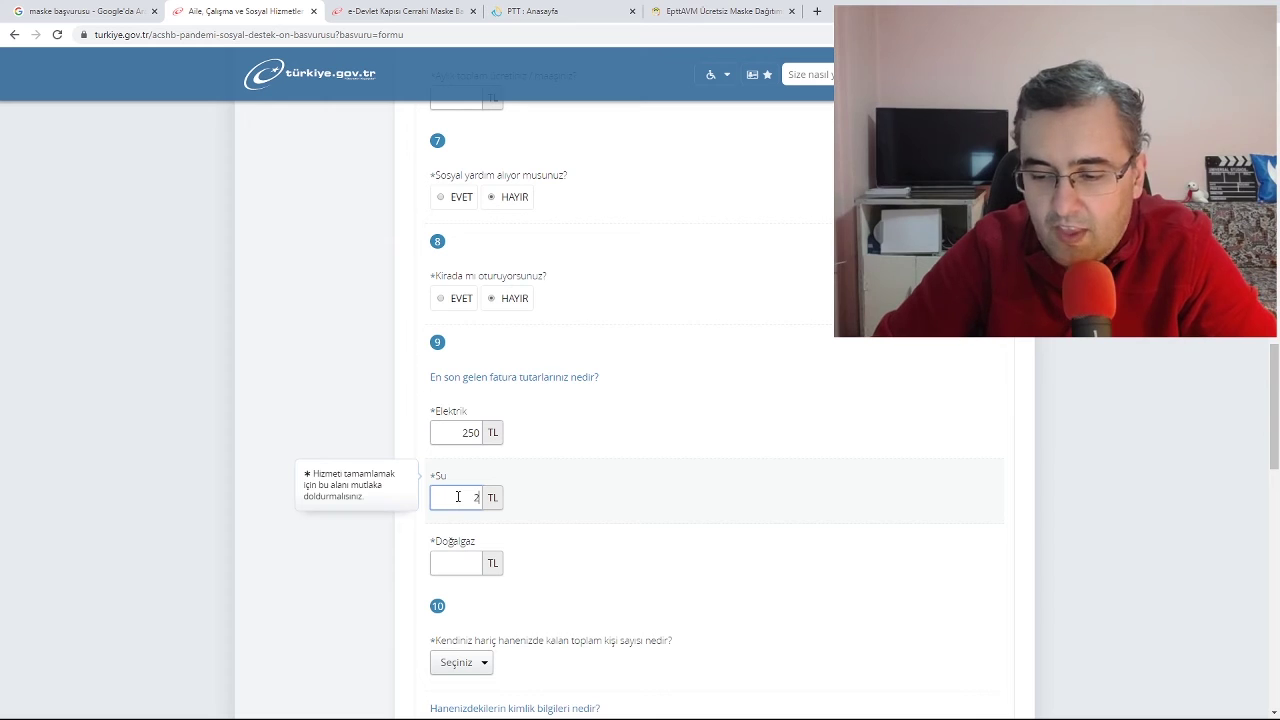
{"action": "type", "text": "250"}
{"action": "left_click", "coordinate": [449, 562]}
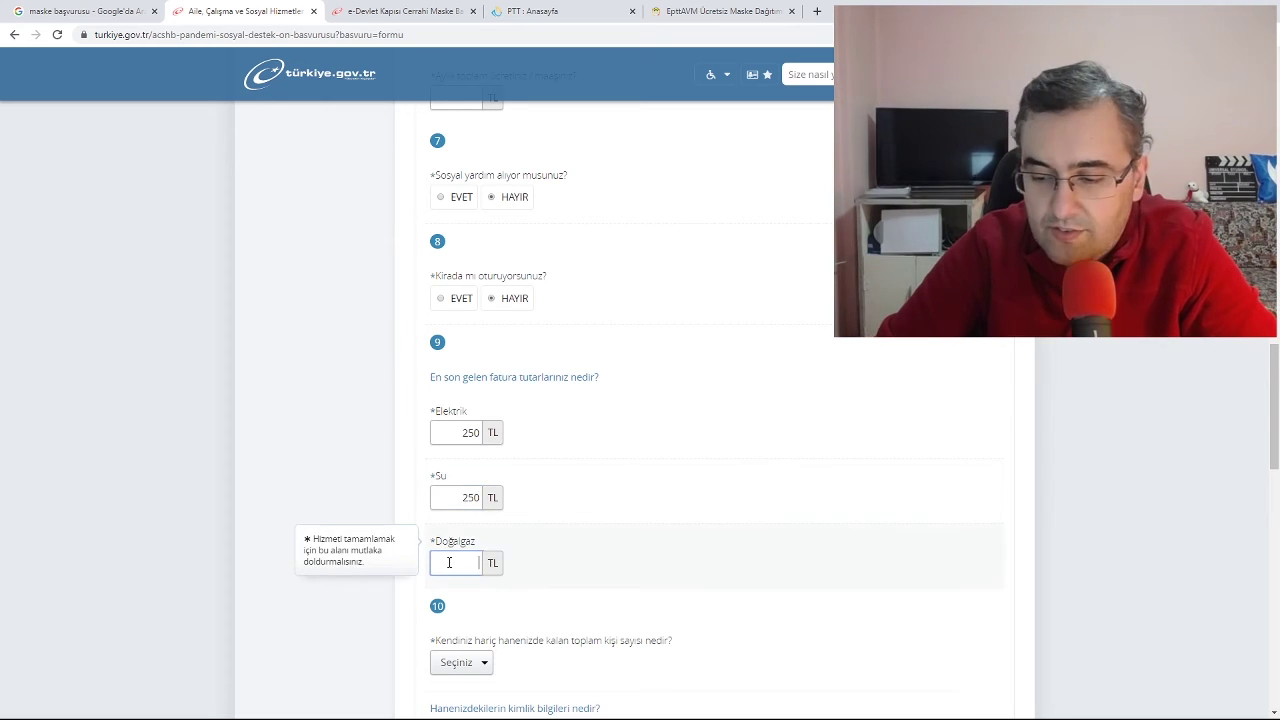
{"action": "type", "text": "300"}
Set the number of other people living in the household to 4
{"action": "scroll", "coordinate": [418, 565], "scroll_direction": "down", "scroll_amount": 2}
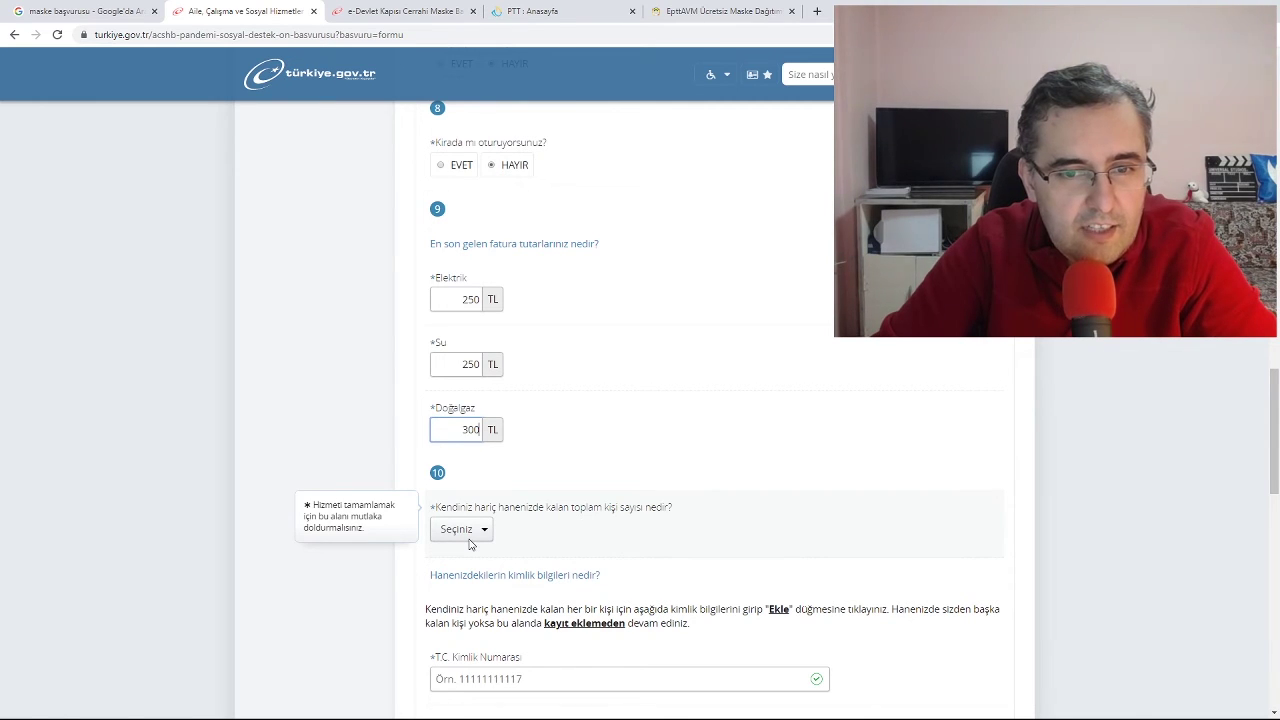
{"action": "key", "text": "Tab"}
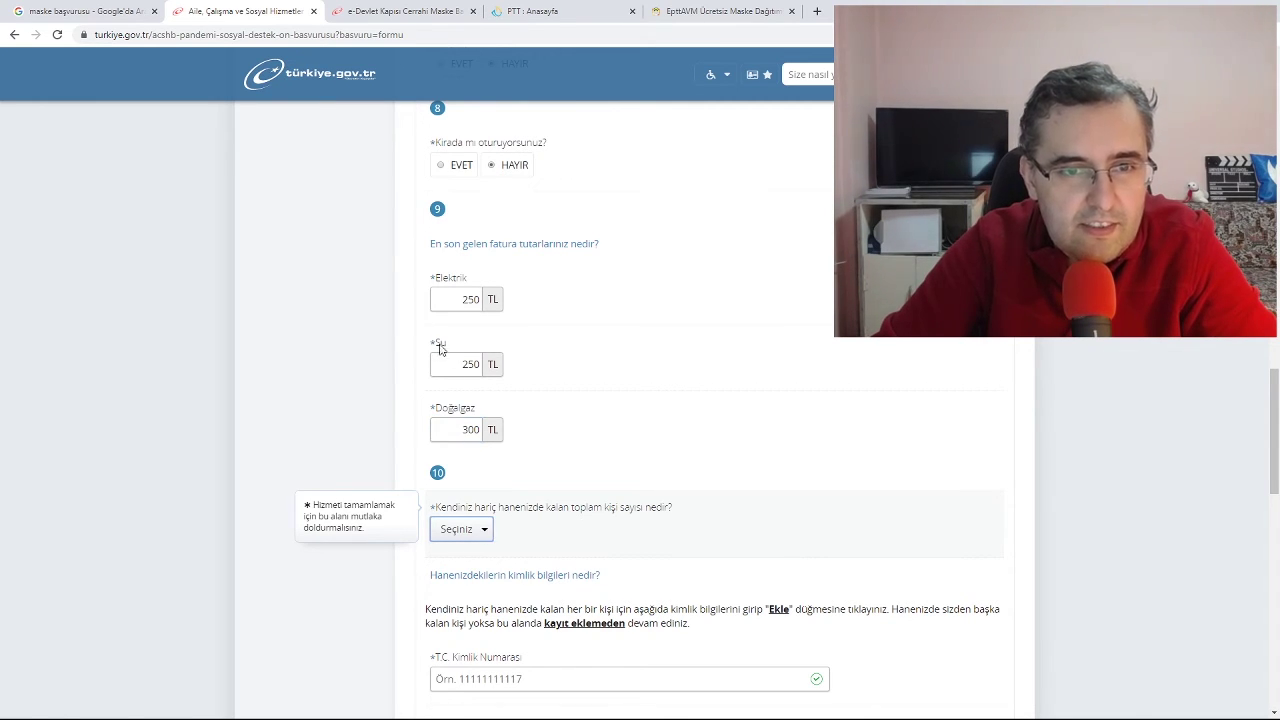
{"action": "key", "text": "4"}
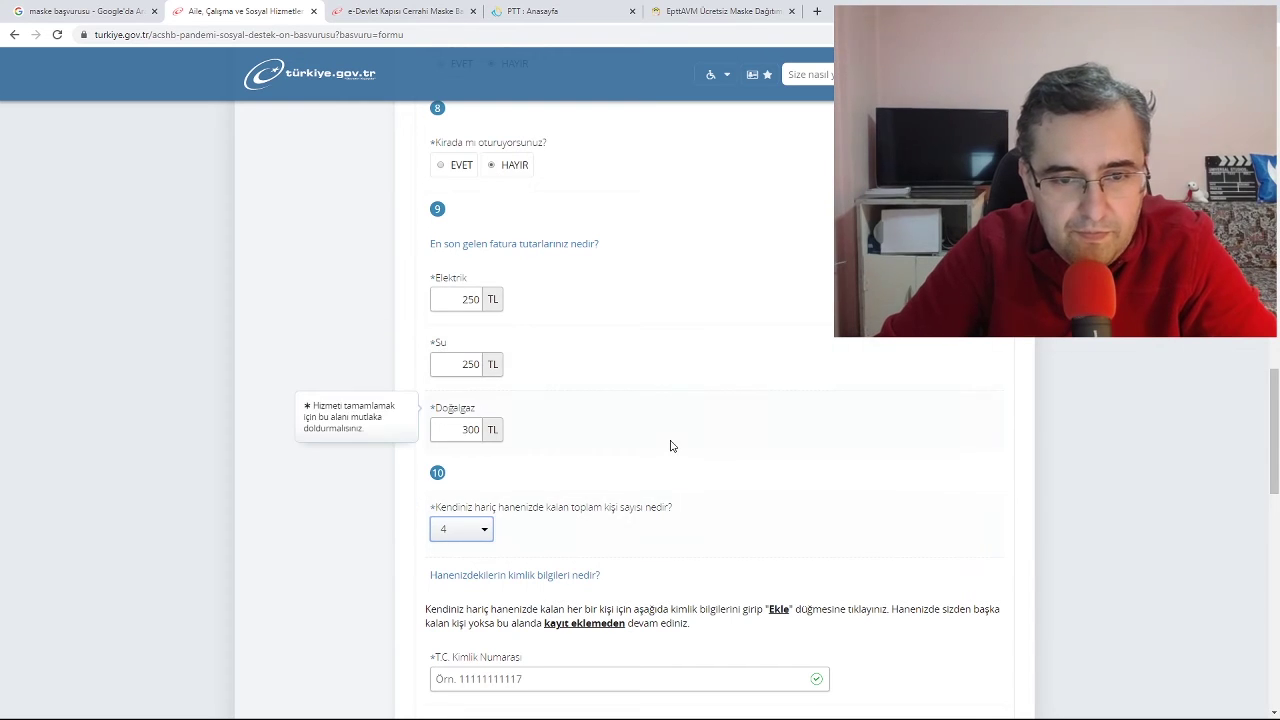
Examine the household member section with its identity number, name, surname and employment status fields and the option to add each person
{"action": "scroll", "coordinate": [670, 446], "scroll_direction": "down", "scroll_amount": 1}
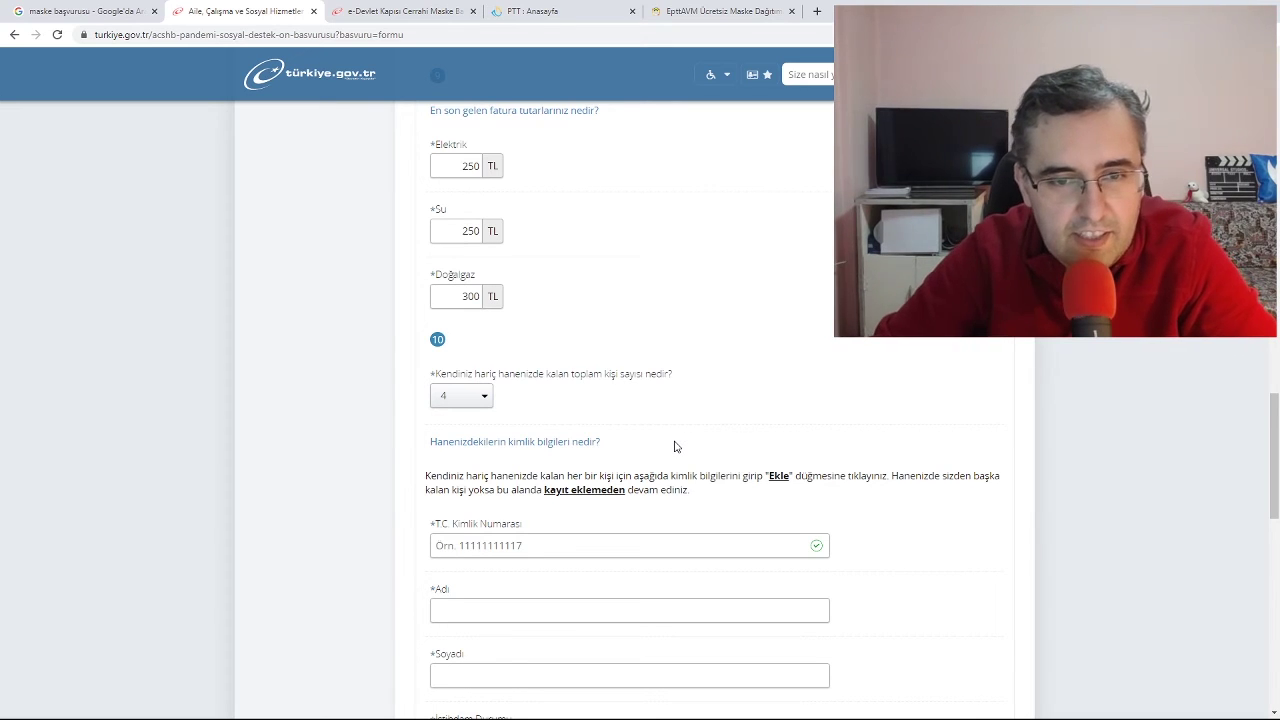
{"action": "left_click", "coordinate": [668, 549]}
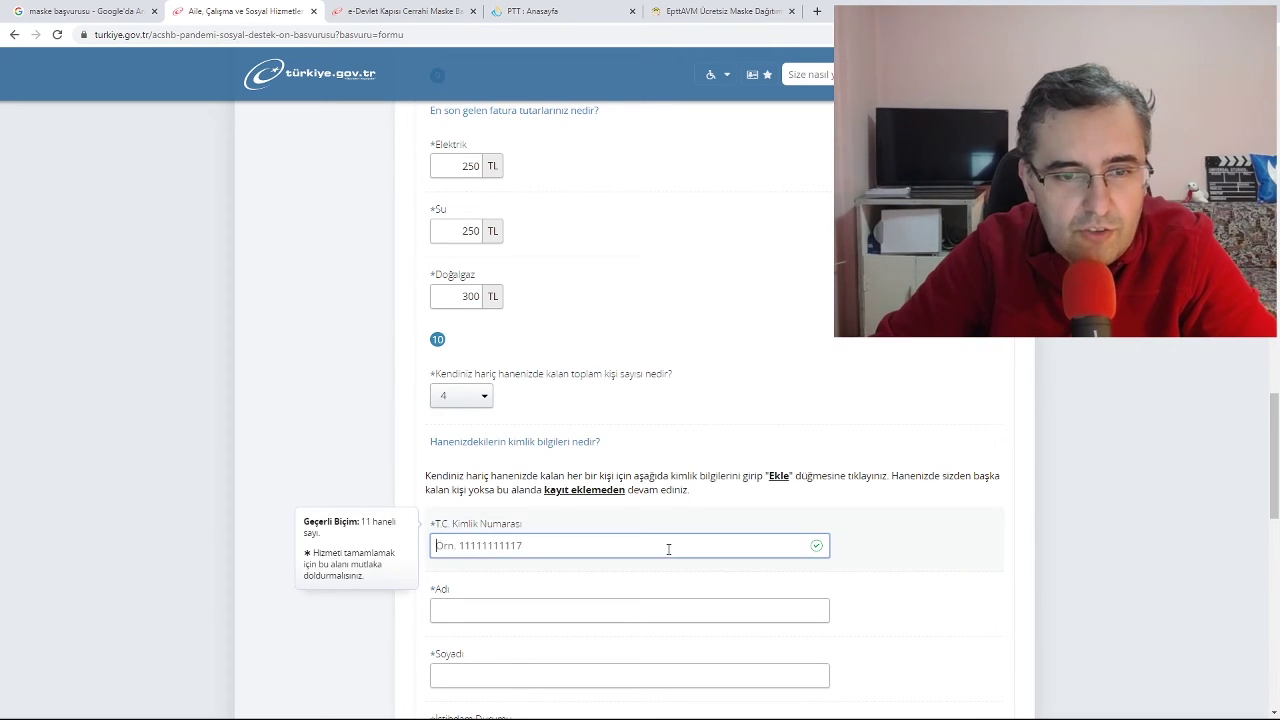
{"action": "scroll", "coordinate": [668, 545], "scroll_direction": "down", "scroll_amount": 2}
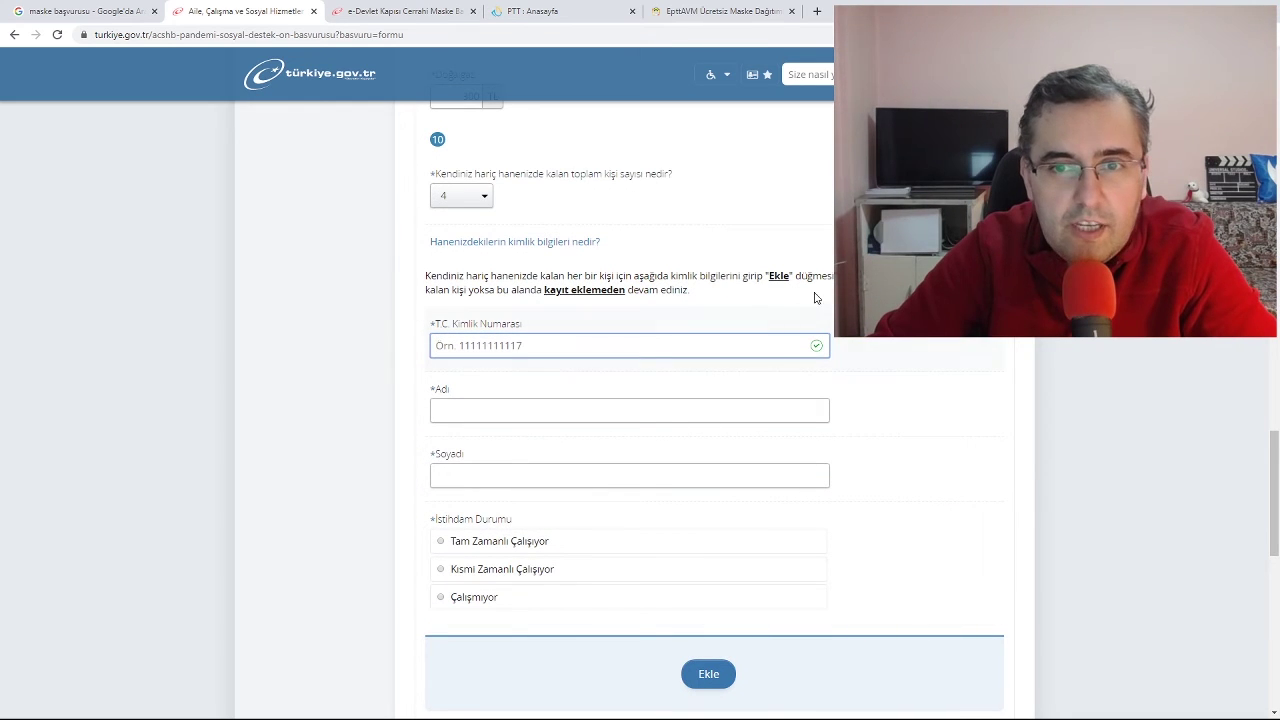
{"action": "scroll", "coordinate": [720, 337], "scroll_direction": "down", "scroll_amount": 3}
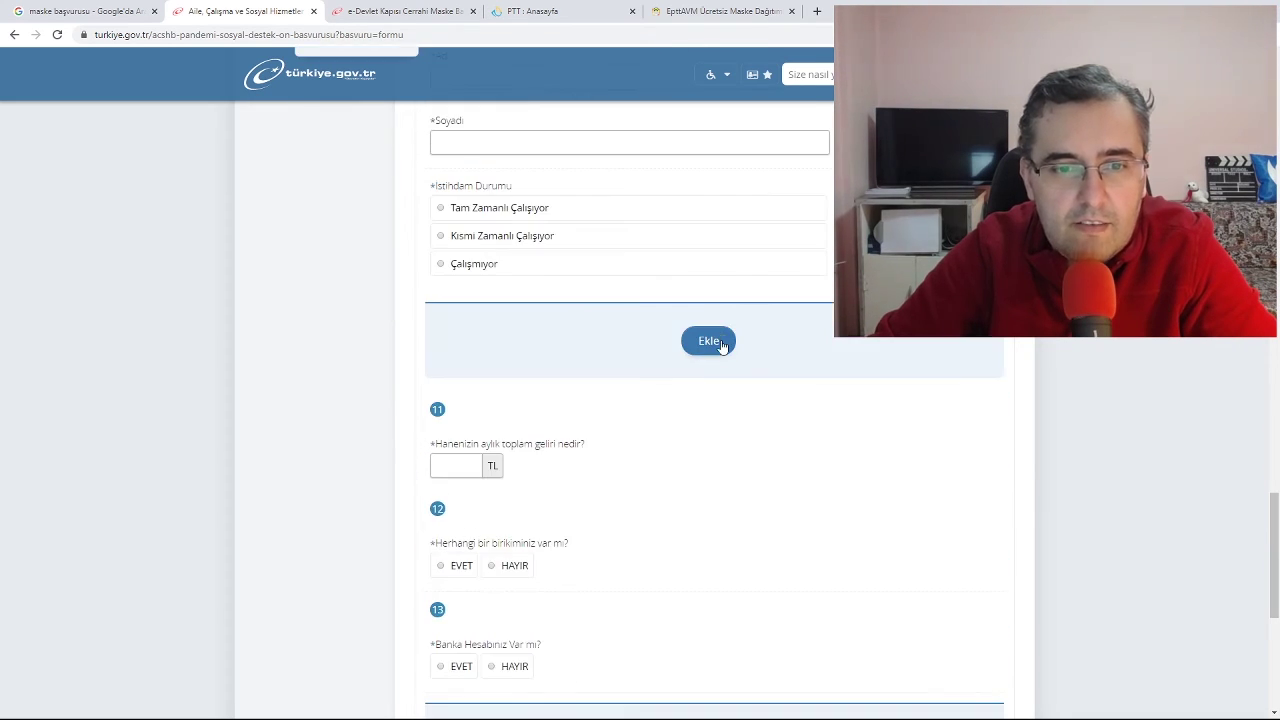
{"action": "scroll", "coordinate": [721, 345], "scroll_direction": "up", "scroll_amount": 3}
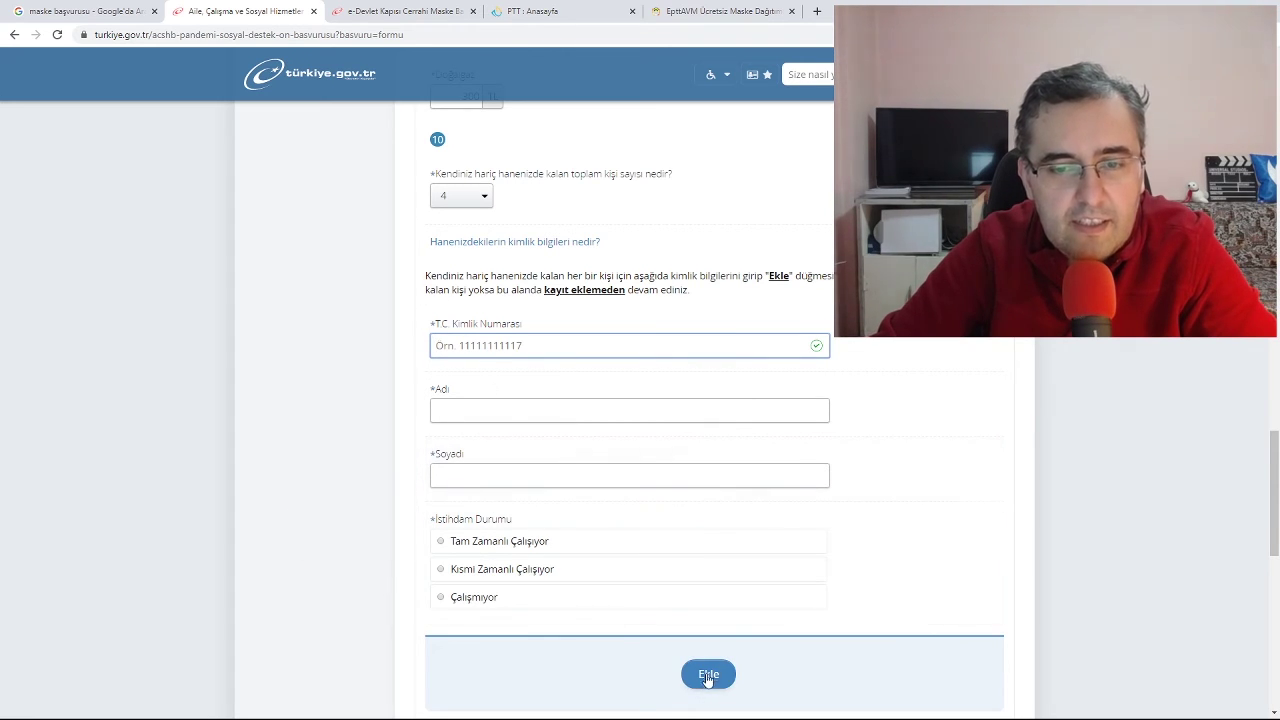
{"action": "scroll", "coordinate": [708, 676], "scroll_direction": "down", "scroll_amount": 2}
{"action": "scroll", "coordinate": [706, 674], "scroll_direction": "down", "scroll_amount": 2}
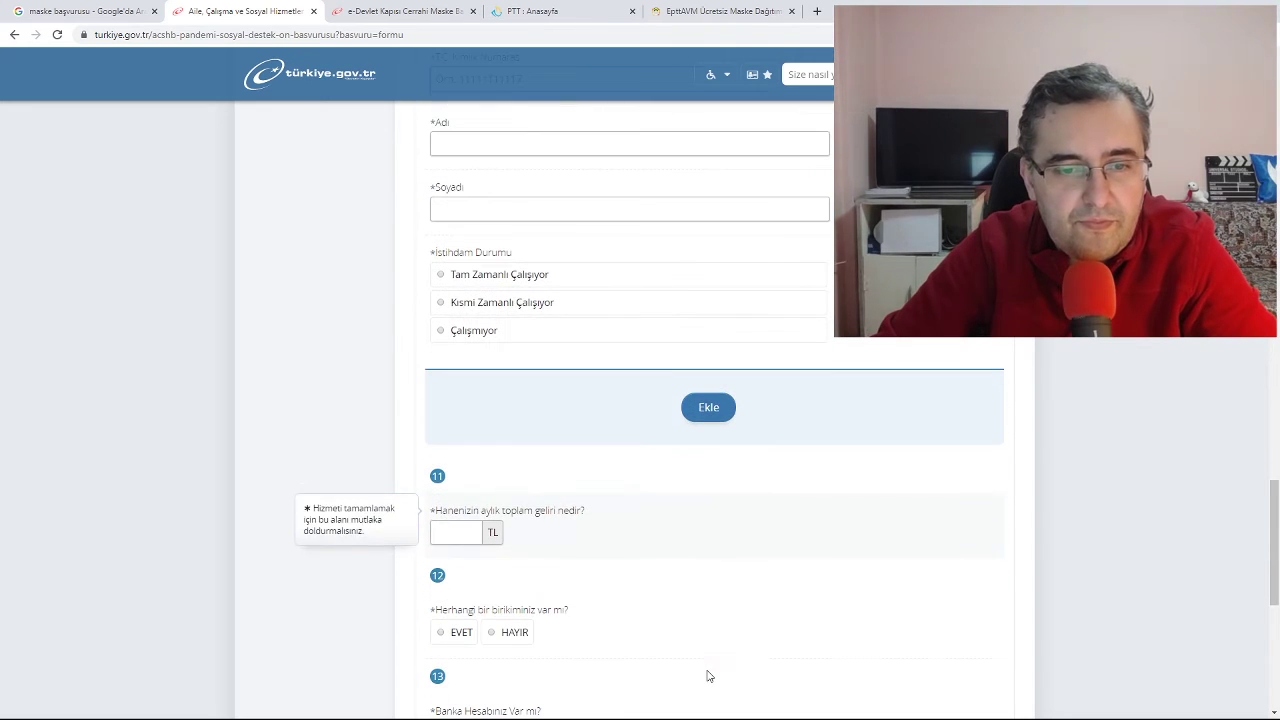
Set the household's total monthly income to 2800 TL and answer EVET to the question about having any savings
{"action": "scroll", "coordinate": [531, 535], "scroll_direction": "down", "scroll_amount": 2}
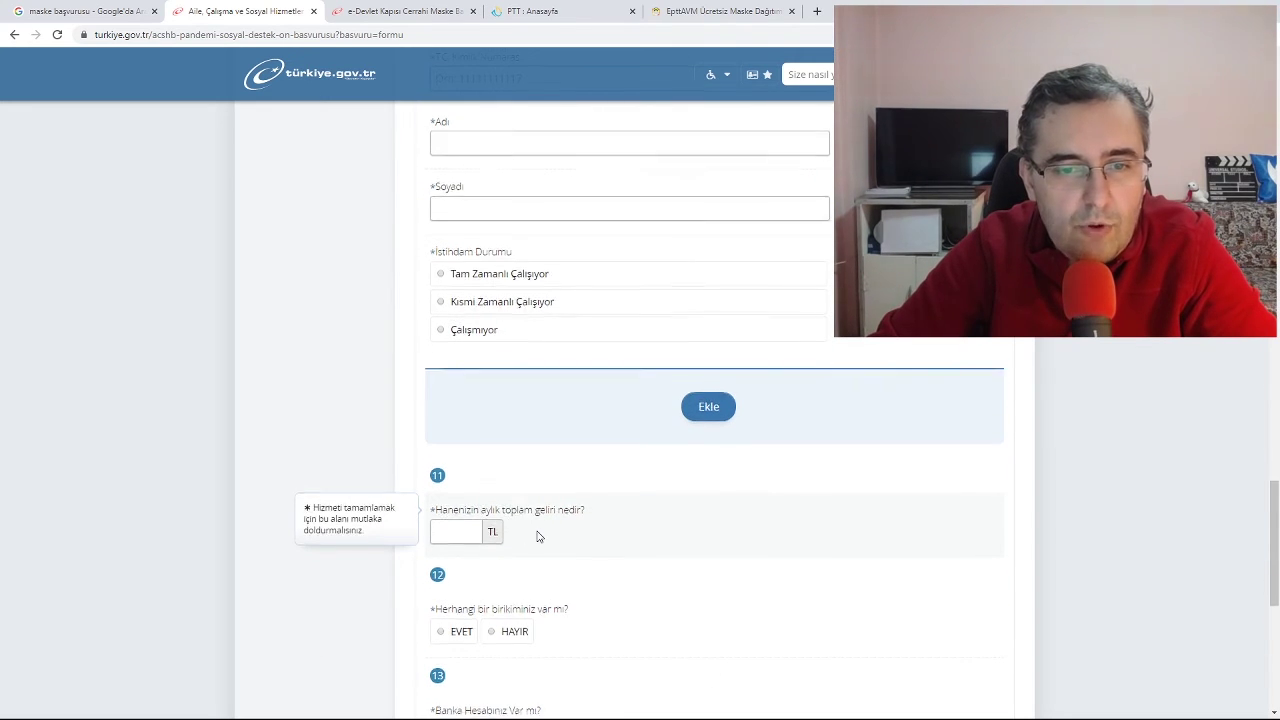
{"action": "left_click", "coordinate": [458, 394]}
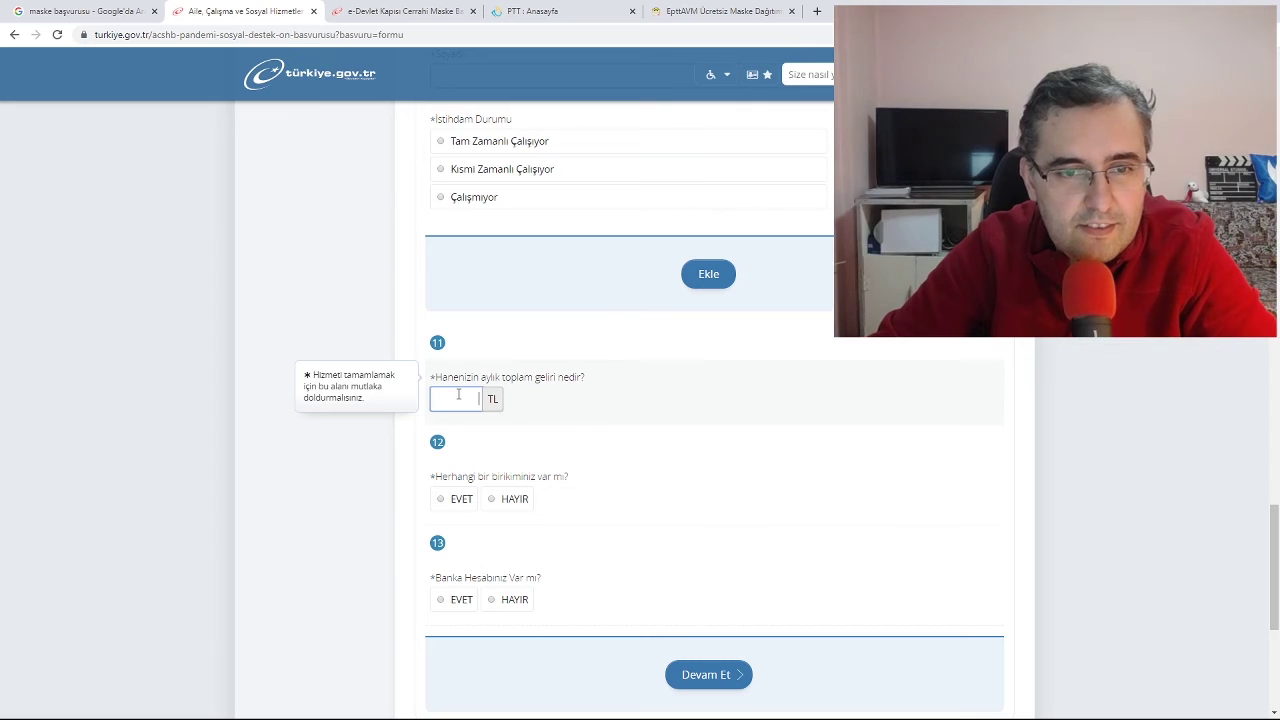
{"action": "type", "text": "2"}
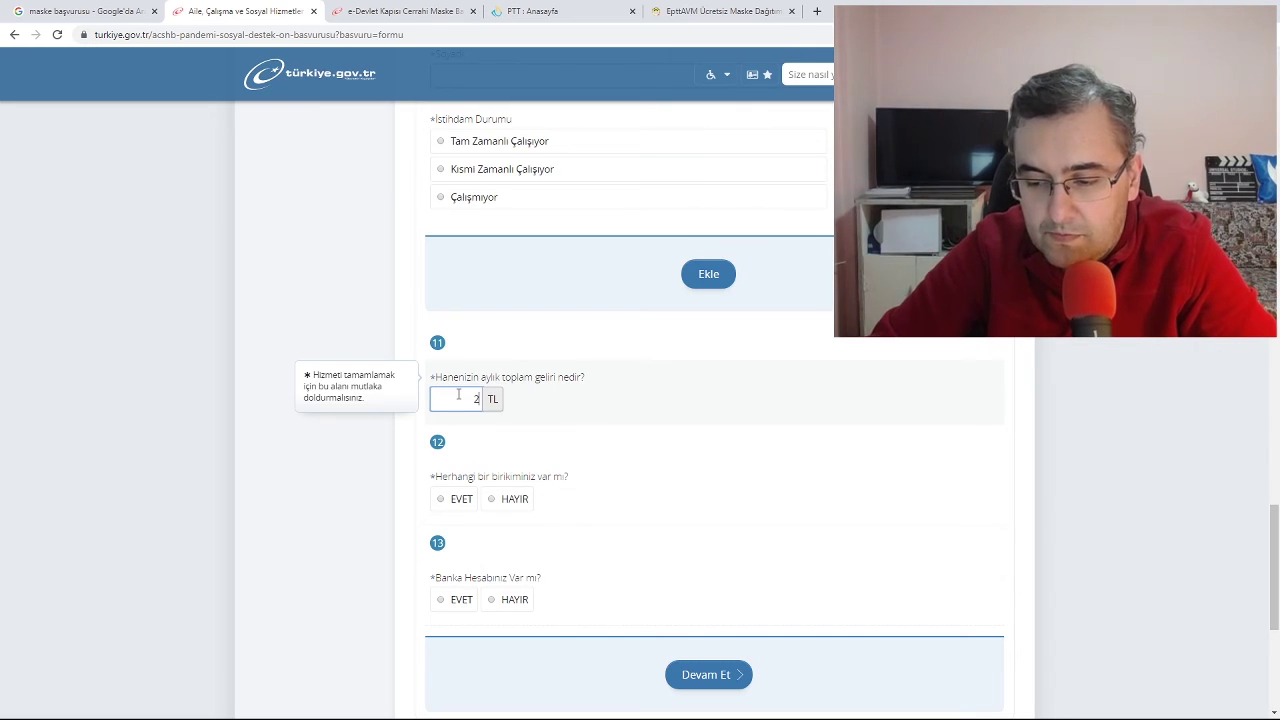
{"action": "type", "text": "800"}
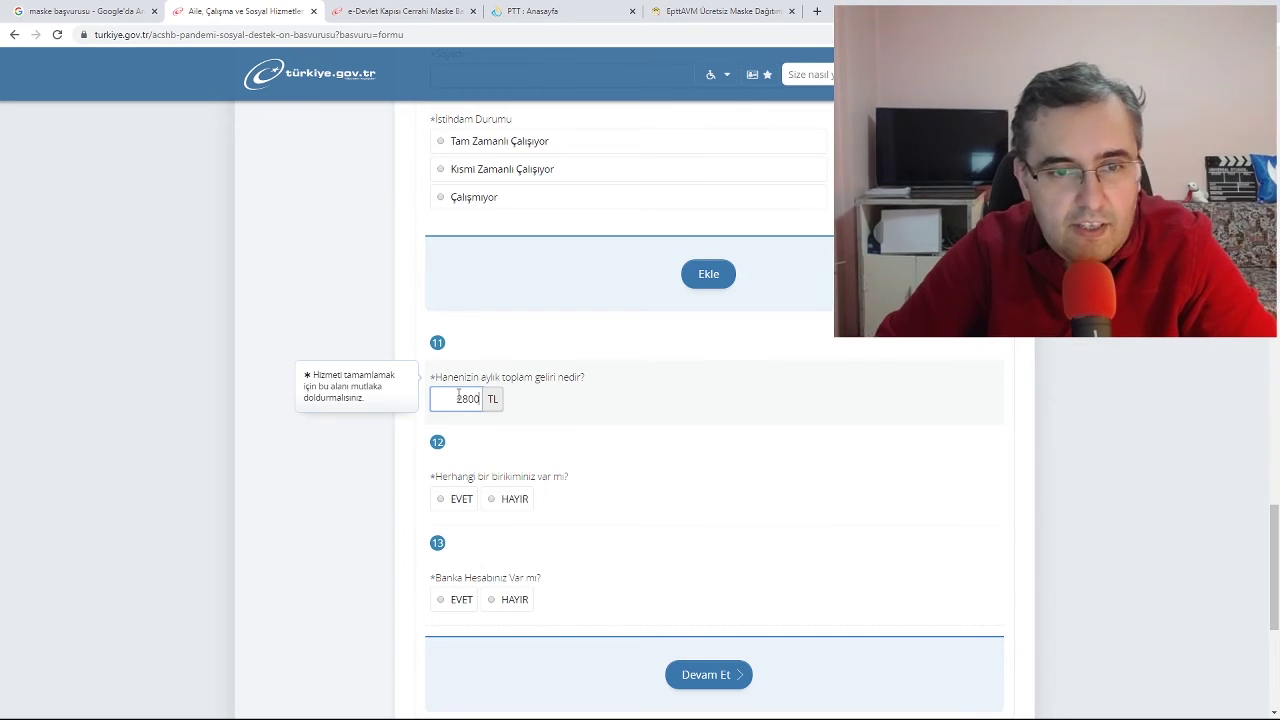
{"action": "left_click", "coordinate": [441, 500]}
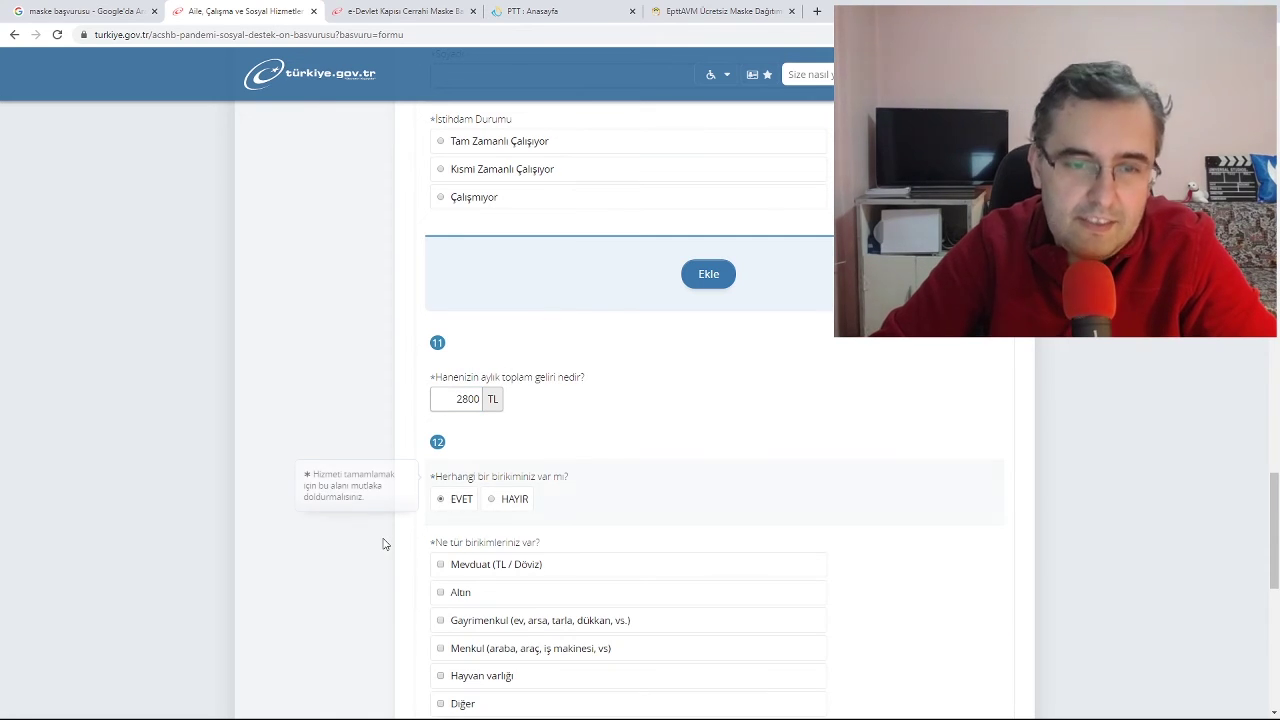
{"action": "scroll", "coordinate": [382, 543], "scroll_direction": "down", "scroll_amount": 1}
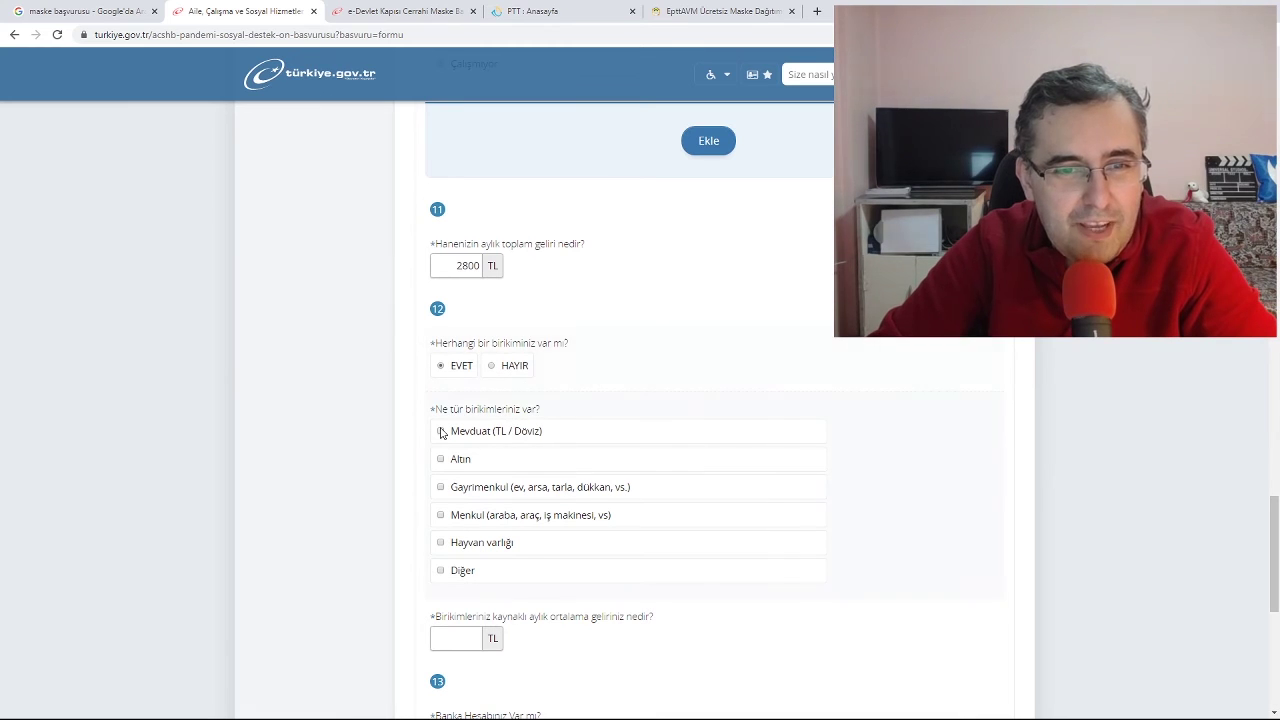
Mark Mevduat (TL / Döviz), Gayrimenkul and Diğer as the savings types and activate the description field for other savings
{"action": "left_click", "coordinate": [441, 488]}
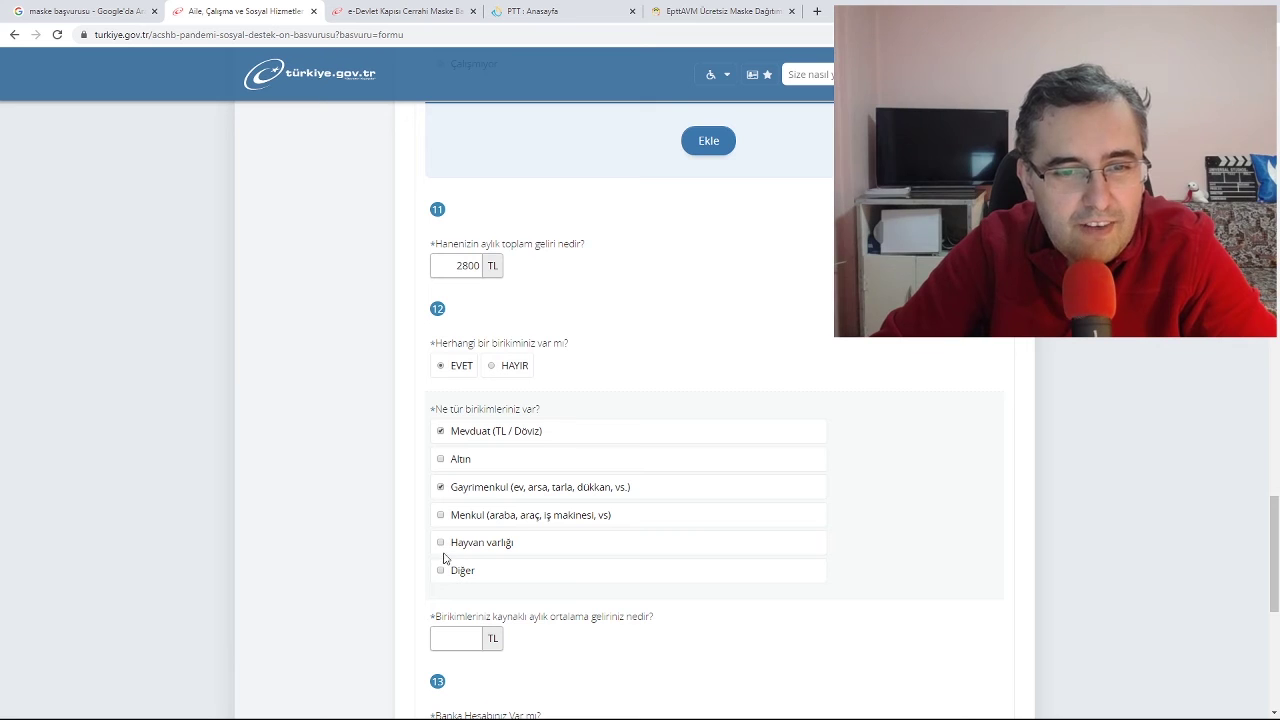
{"action": "left_click", "coordinate": [441, 571]}
{"action": "scroll", "coordinate": [440, 569], "scroll_direction": "down", "scroll_amount": 2}
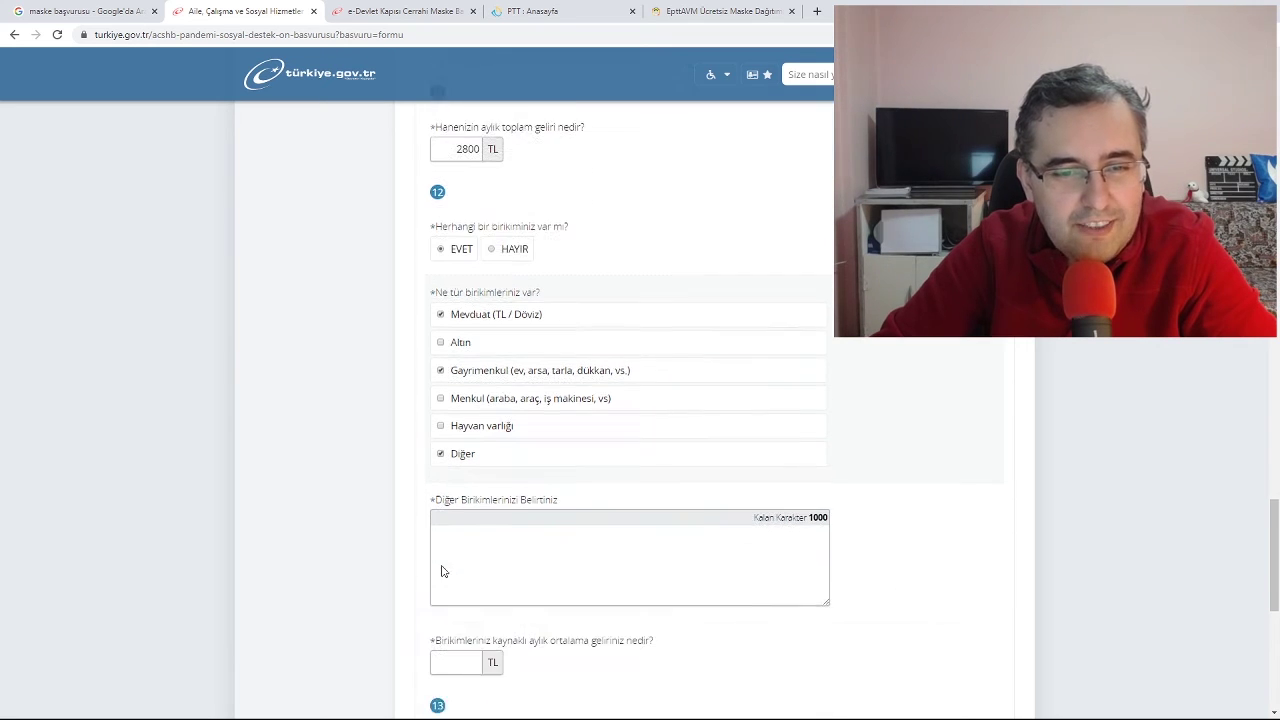
{"action": "left_click", "coordinate": [472, 538]}
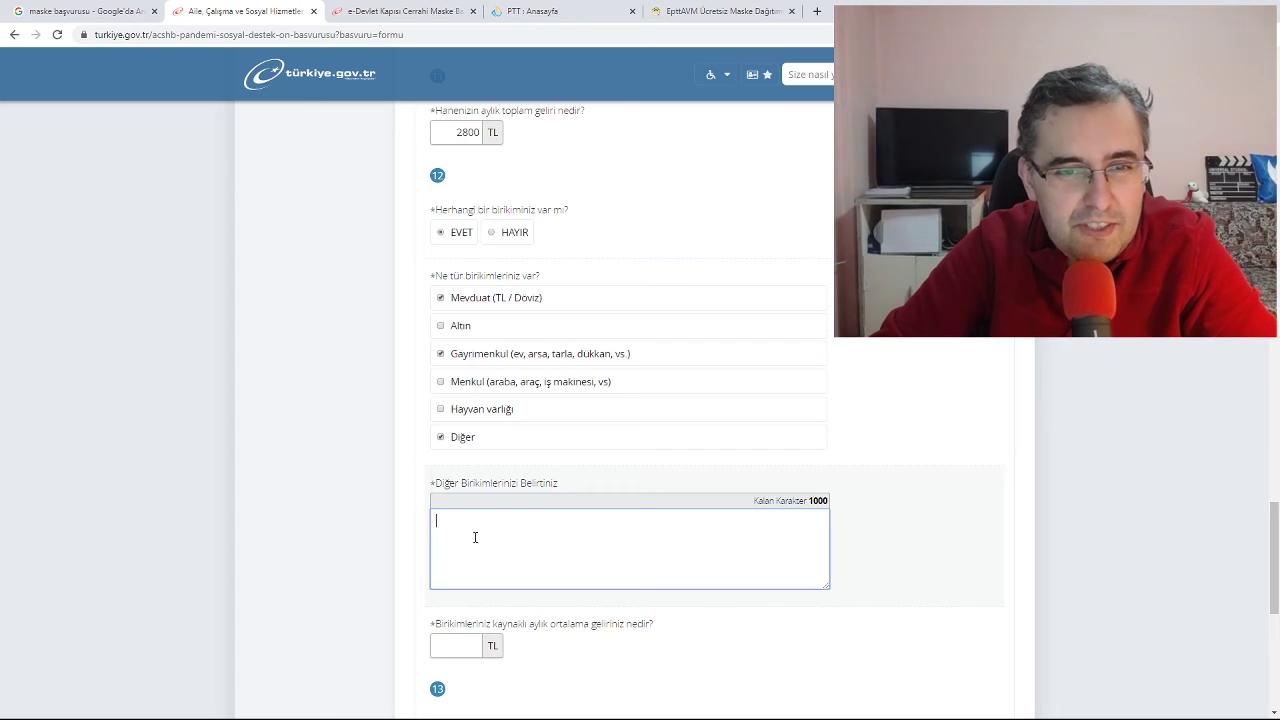
Set the average monthly income from savings to 500 TL
{"action": "scroll", "coordinate": [475, 537], "scroll_direction": "down", "scroll_amount": 2}
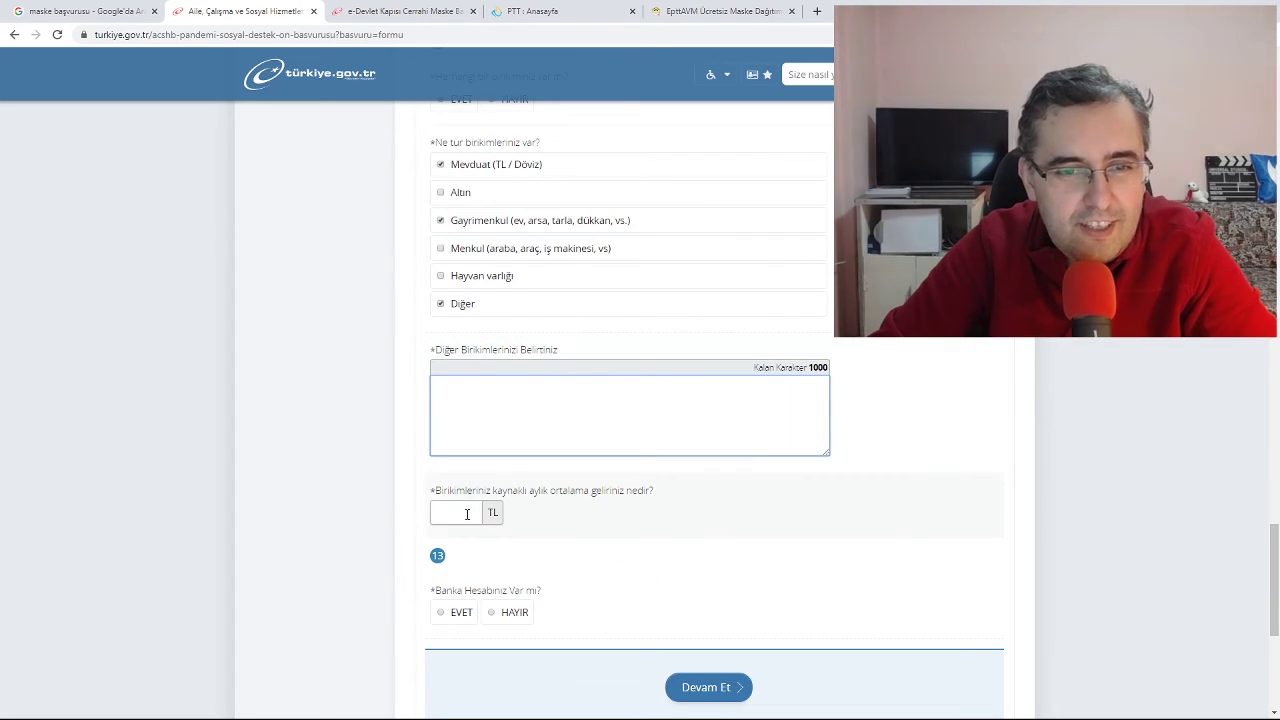
{"action": "left_click", "coordinate": [467, 514]}
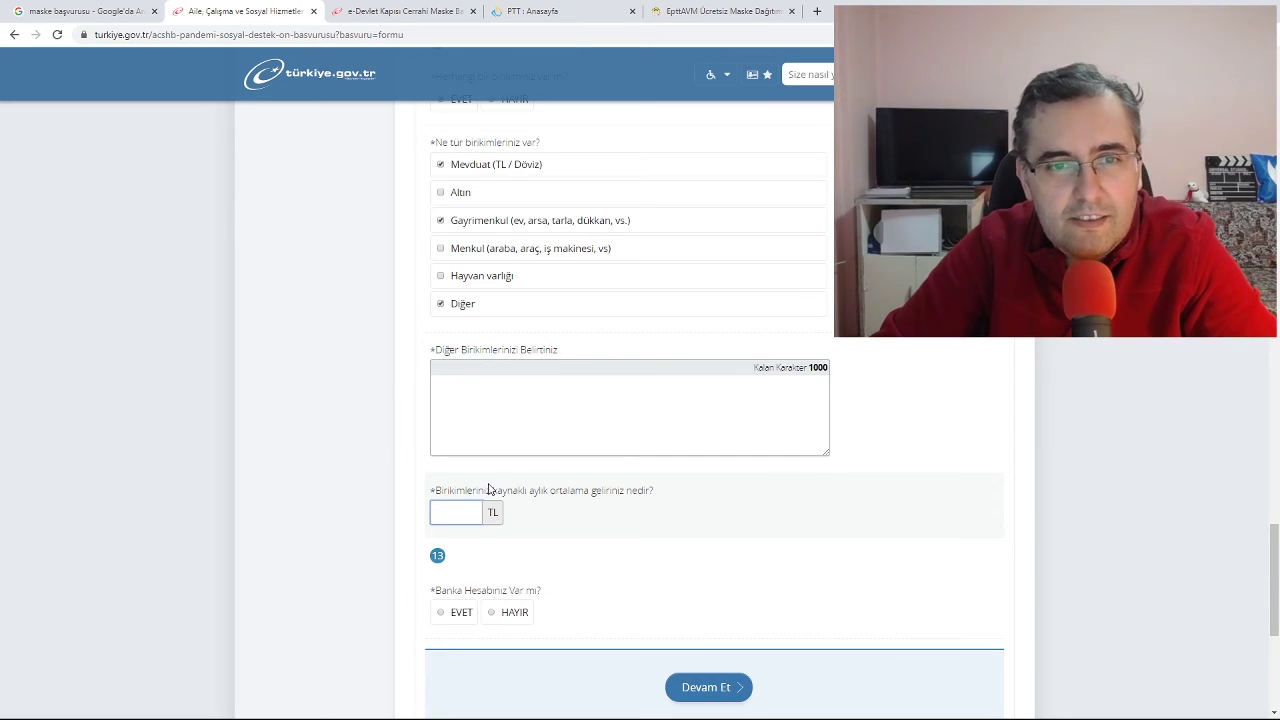
{"action": "scroll", "coordinate": [488, 489], "scroll_direction": "up", "scroll_amount": 1}
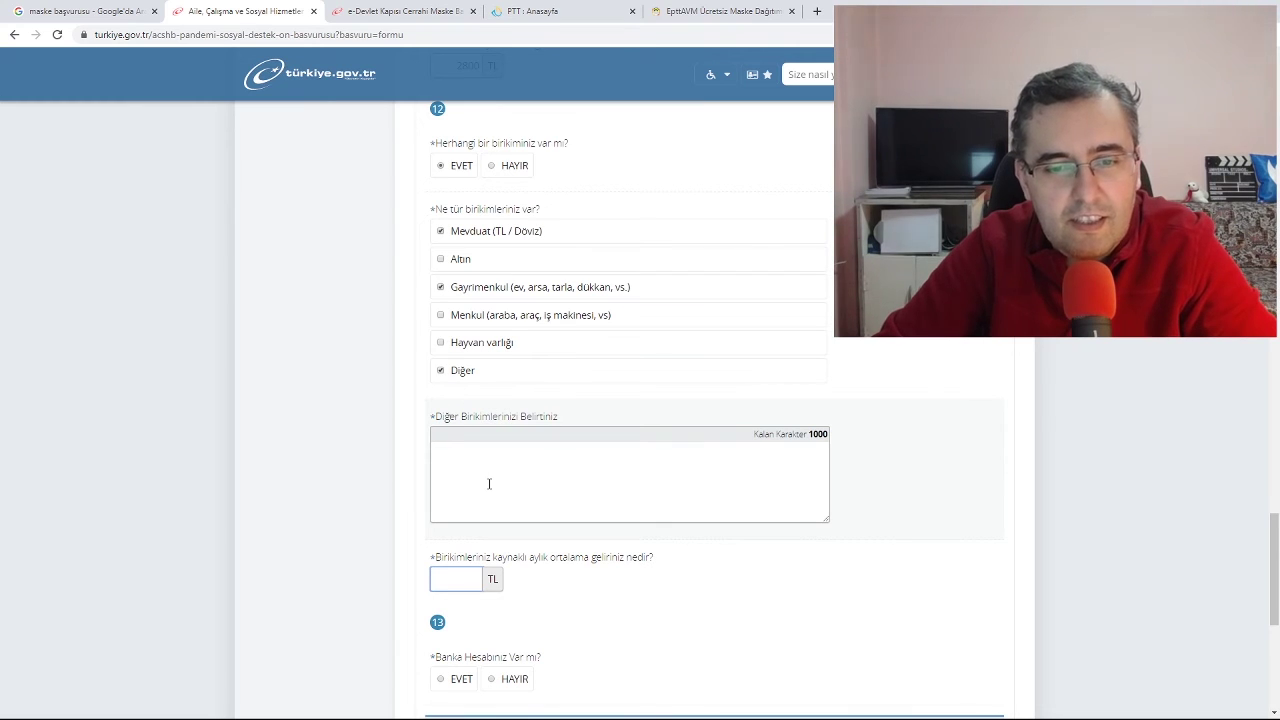
{"action": "scroll", "coordinate": [489, 484], "scroll_direction": "down", "scroll_amount": 1}
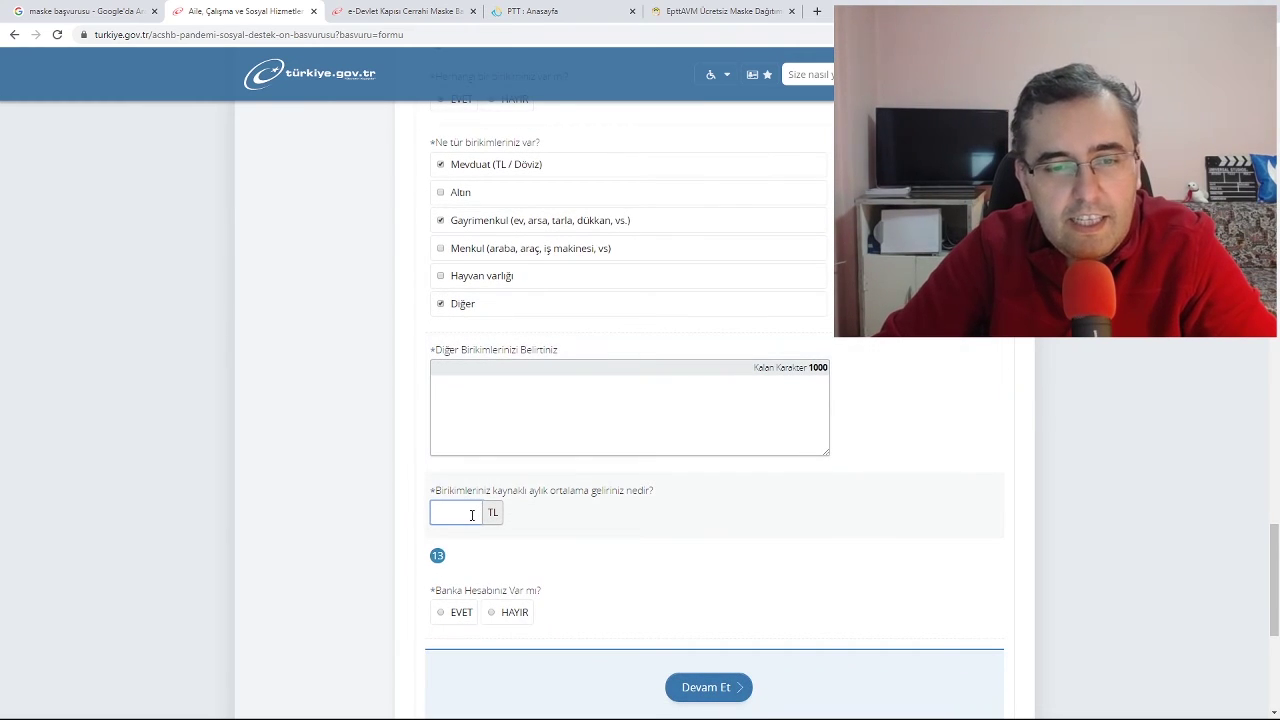
{"action": "type", "text": "500"}
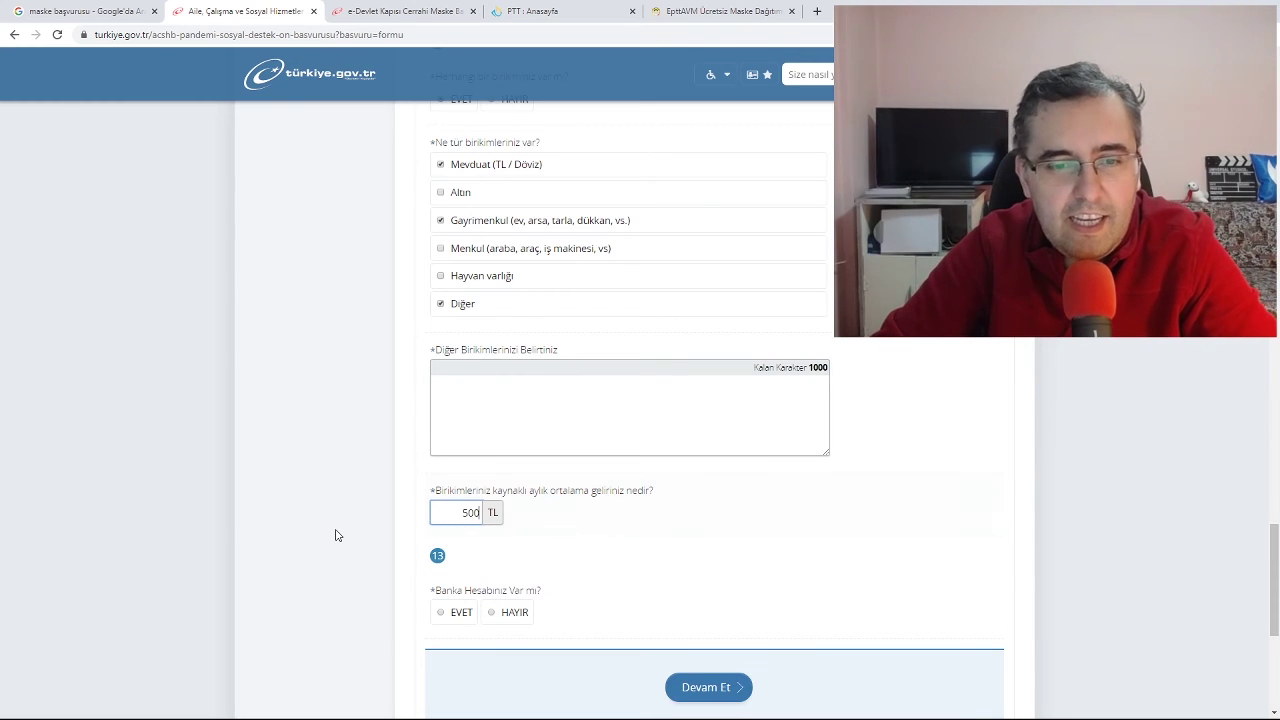
{"action": "scroll", "coordinate": [337, 534], "scroll_direction": "down", "scroll_amount": 2}
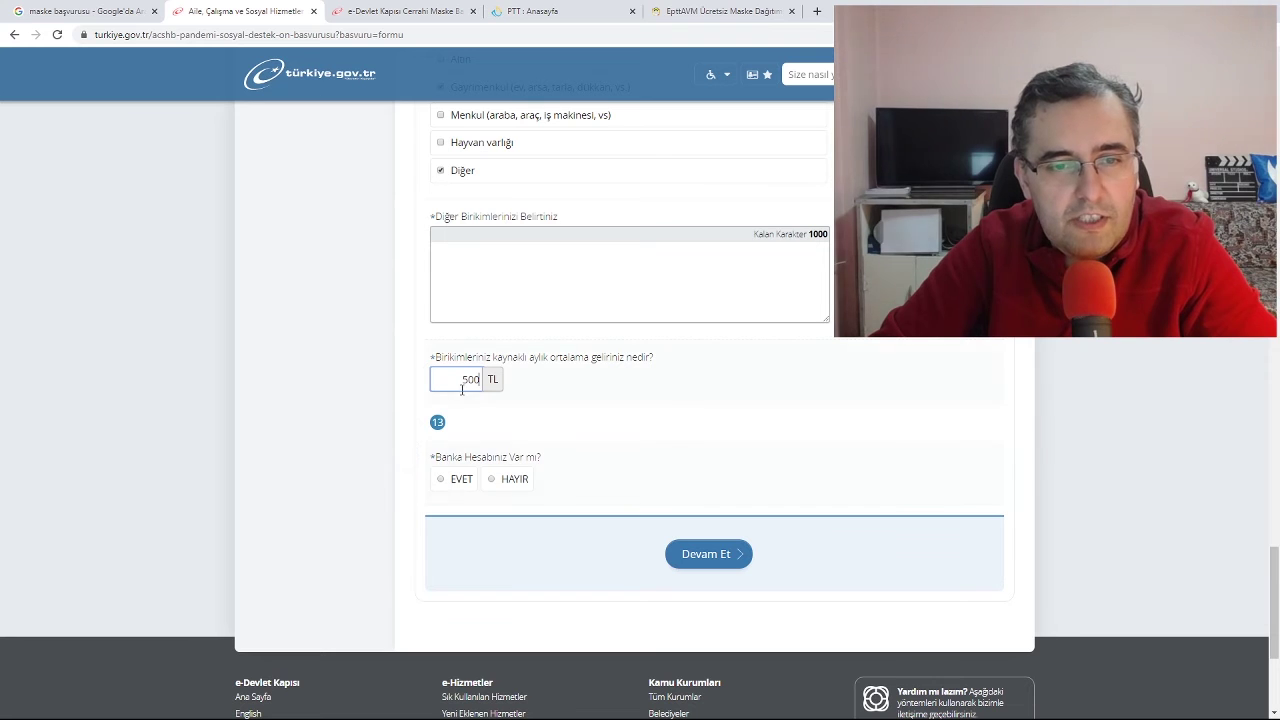
Answer EVET to the question about having a bank account and enter an IBAN number
{"action": "left_click", "coordinate": [445, 481]}
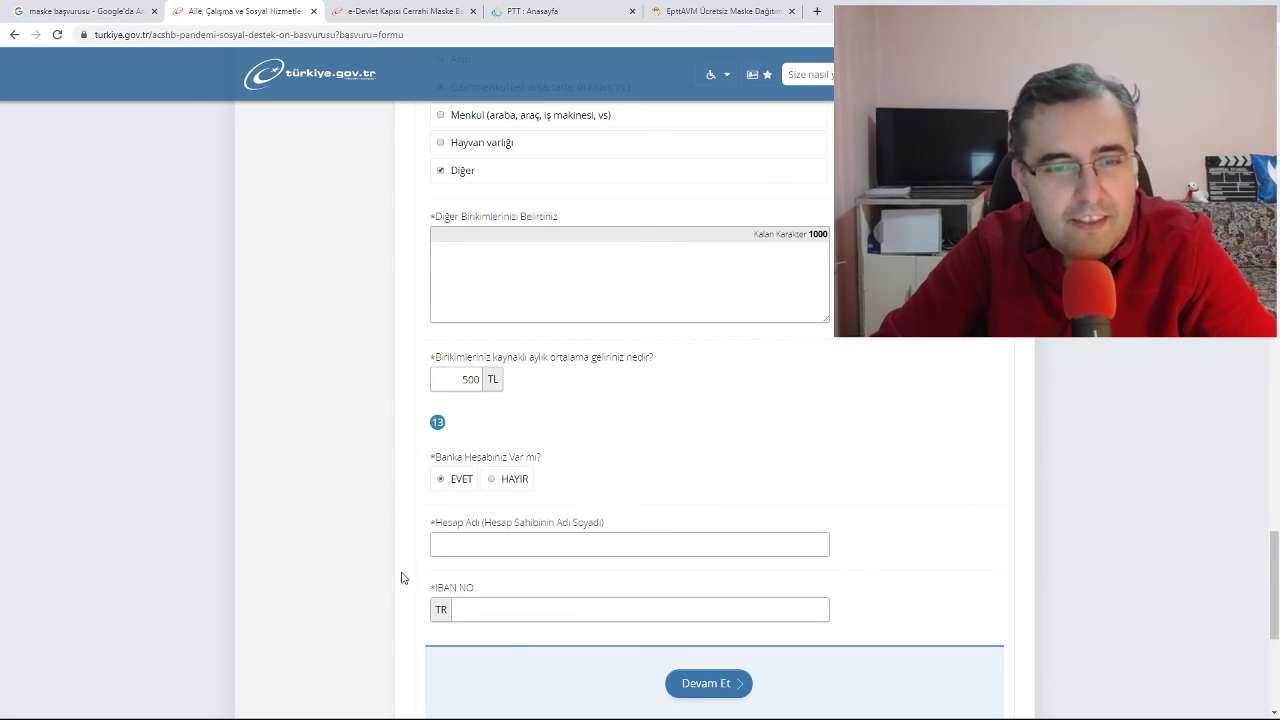
{"action": "left_click", "coordinate": [489, 544]}
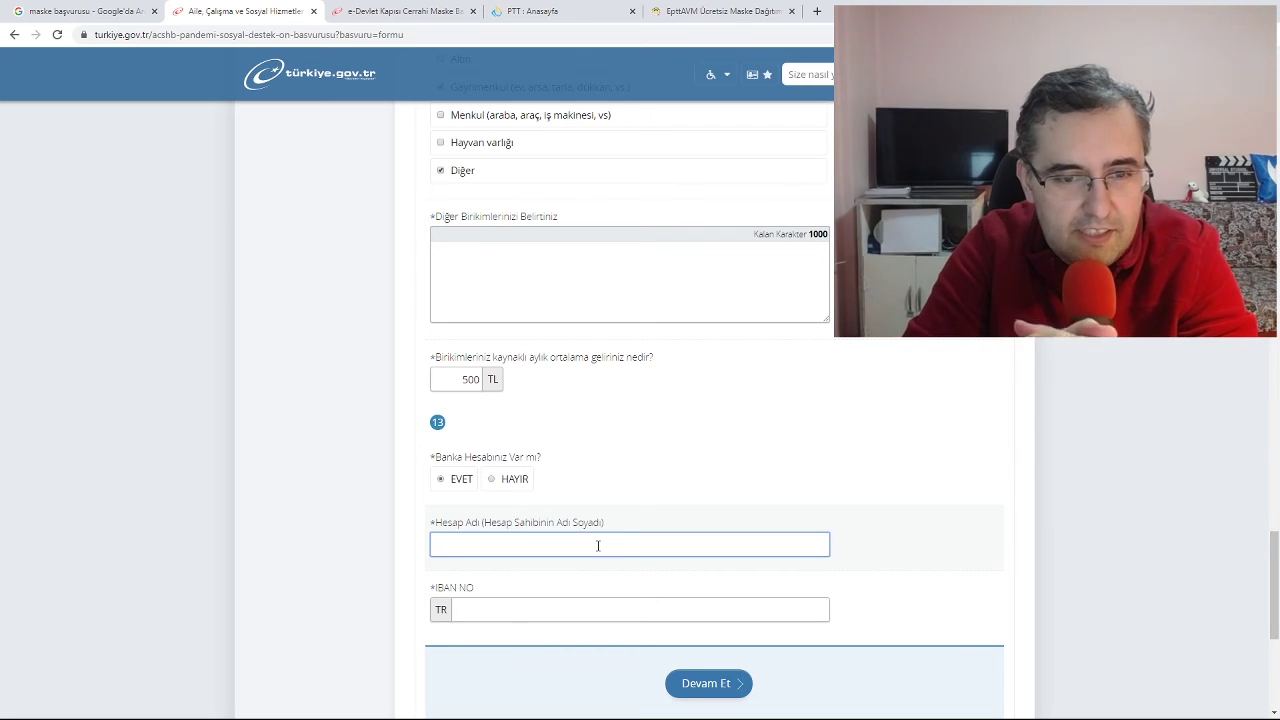
{"action": "left_click", "coordinate": [478, 608]}
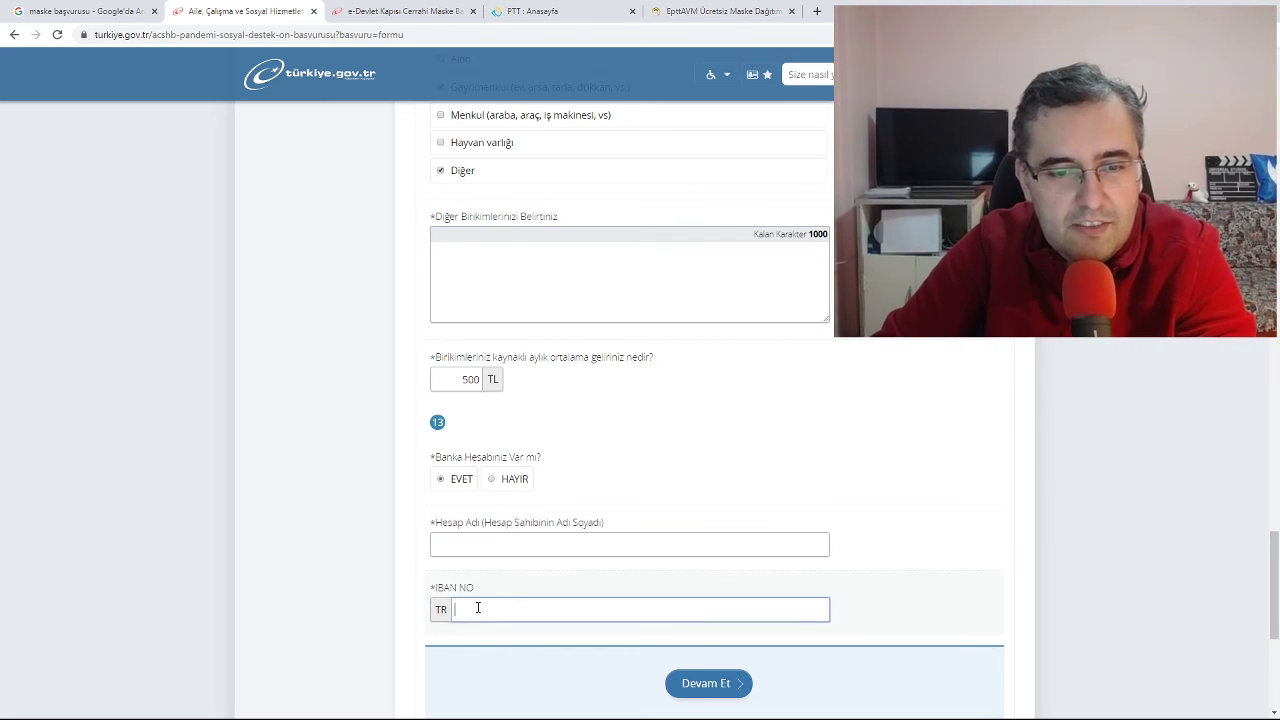
{"action": "type", "text": "123"}
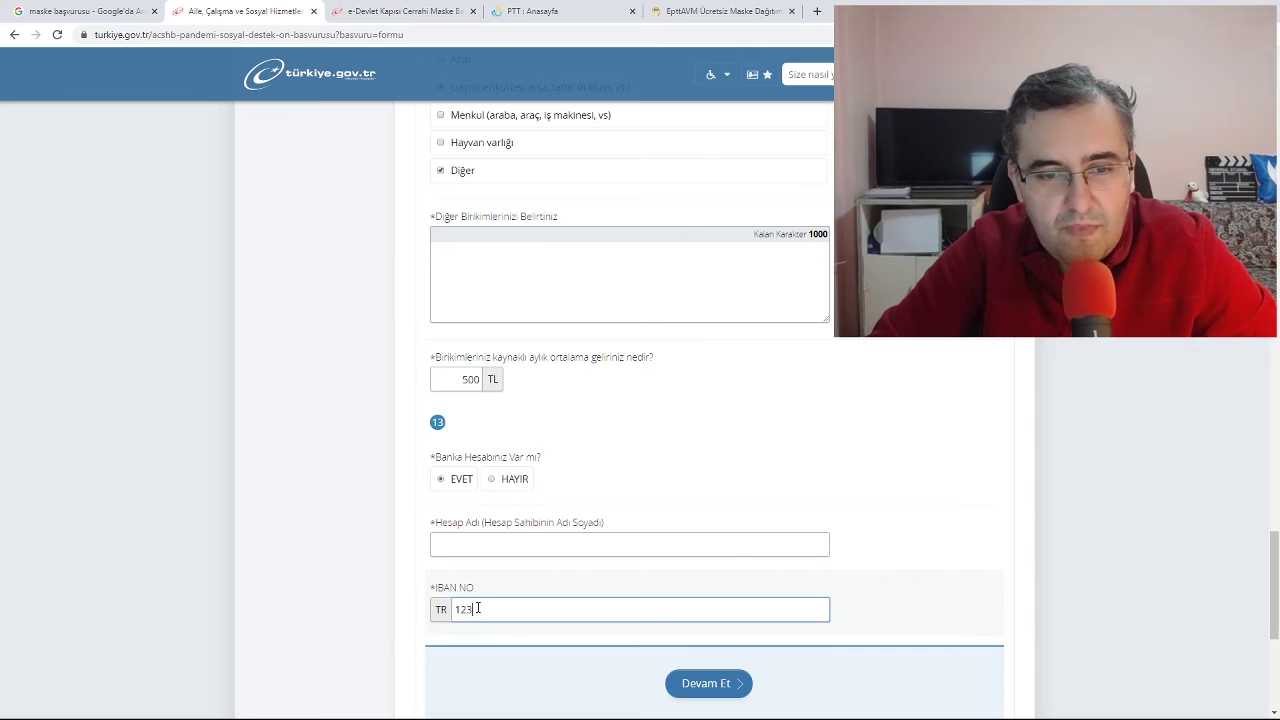
{"action": "type", "text": "64545"}
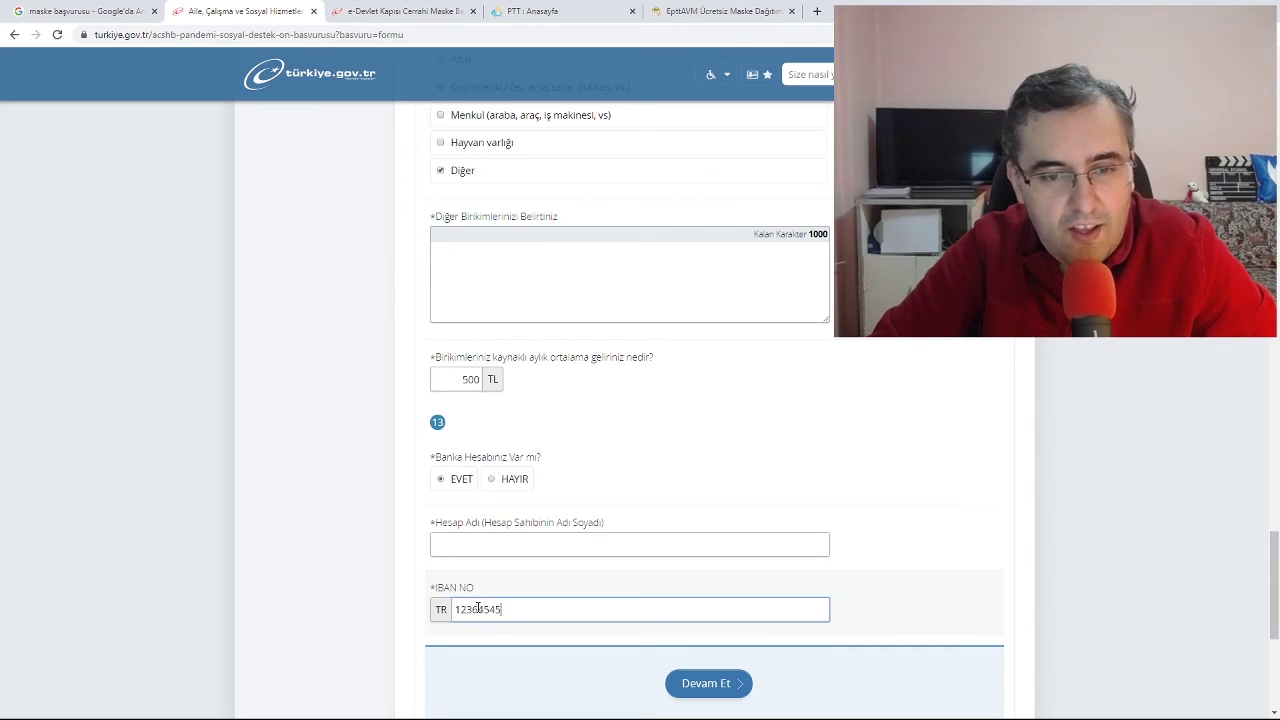
{"action": "type", "text": "555555"}
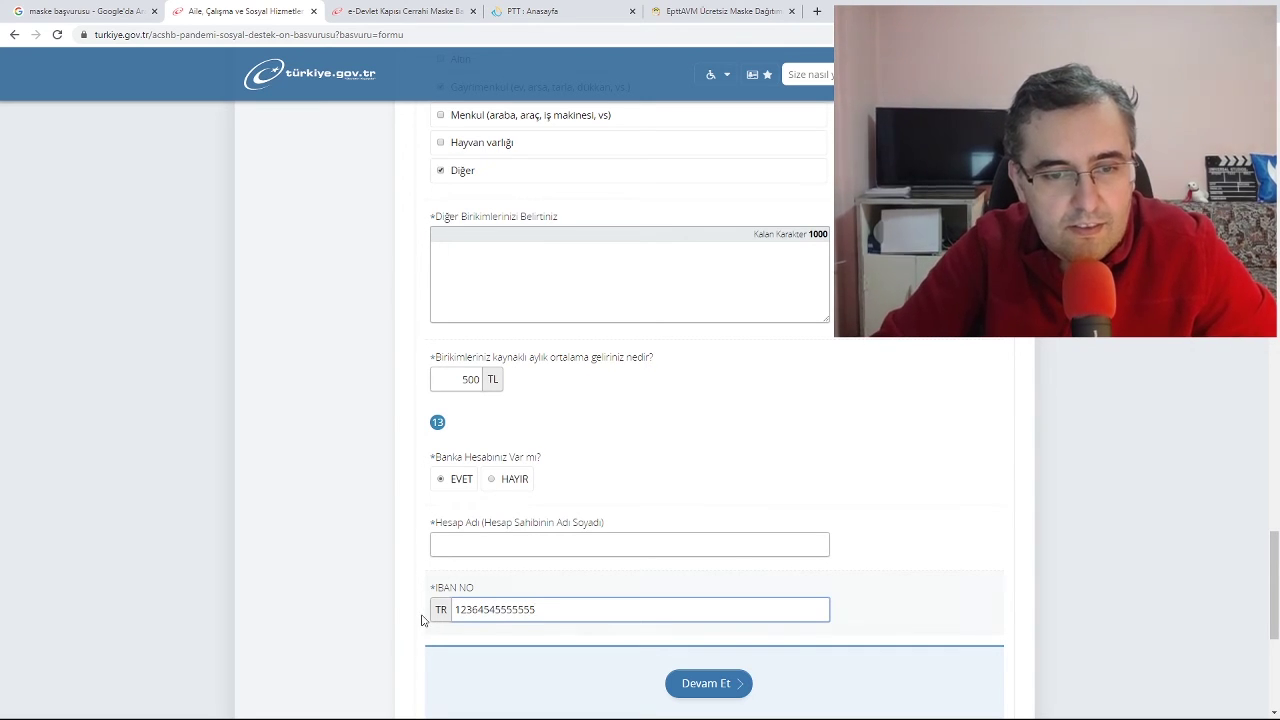
{"action": "left_click", "coordinate": [393, 621]}
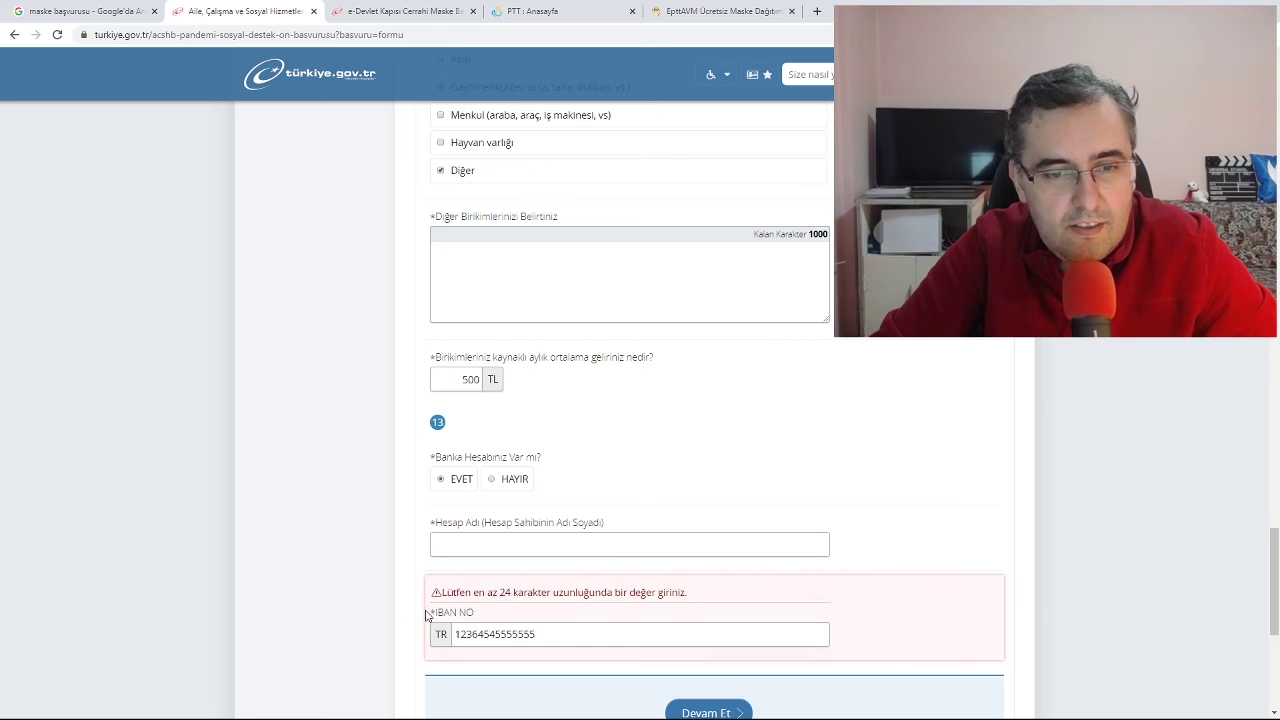
Extend the IBAN number to the minimum length of 24 characters and change its final digit
{"action": "left_click", "coordinate": [570, 628]}
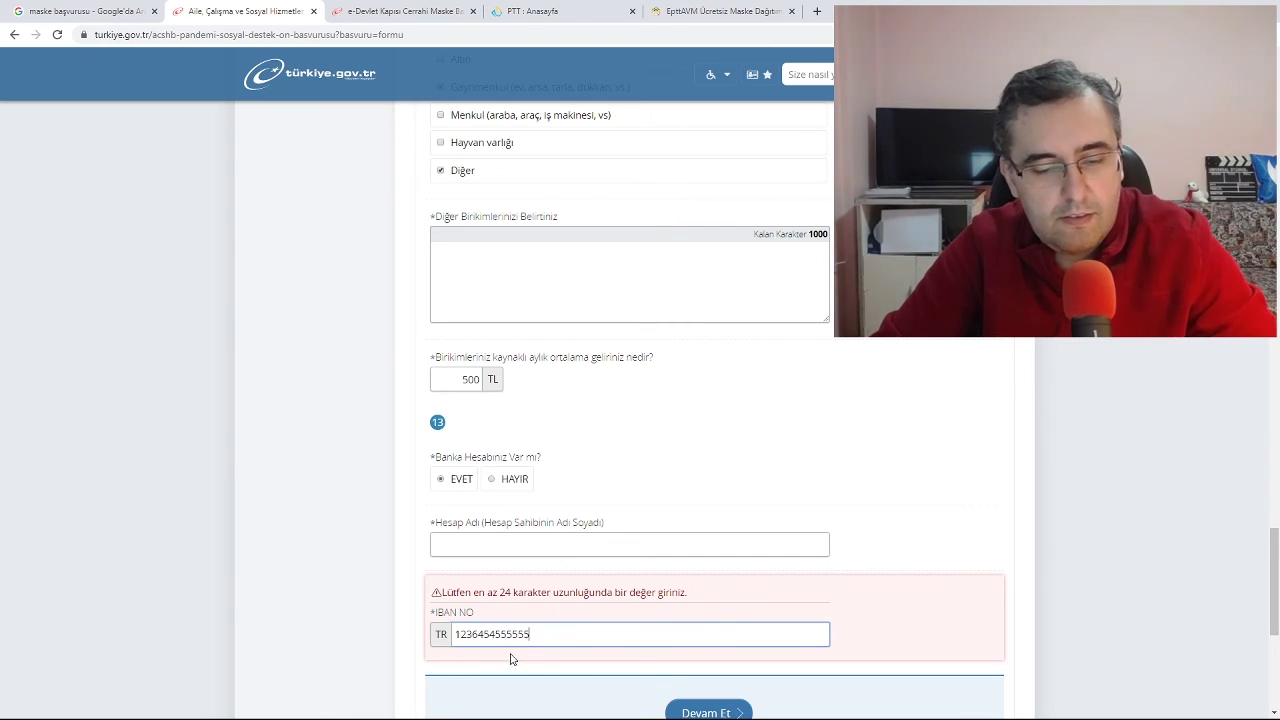
{"action": "type", "text": "5656566"}
{"action": "left_click", "coordinate": [394, 634]}
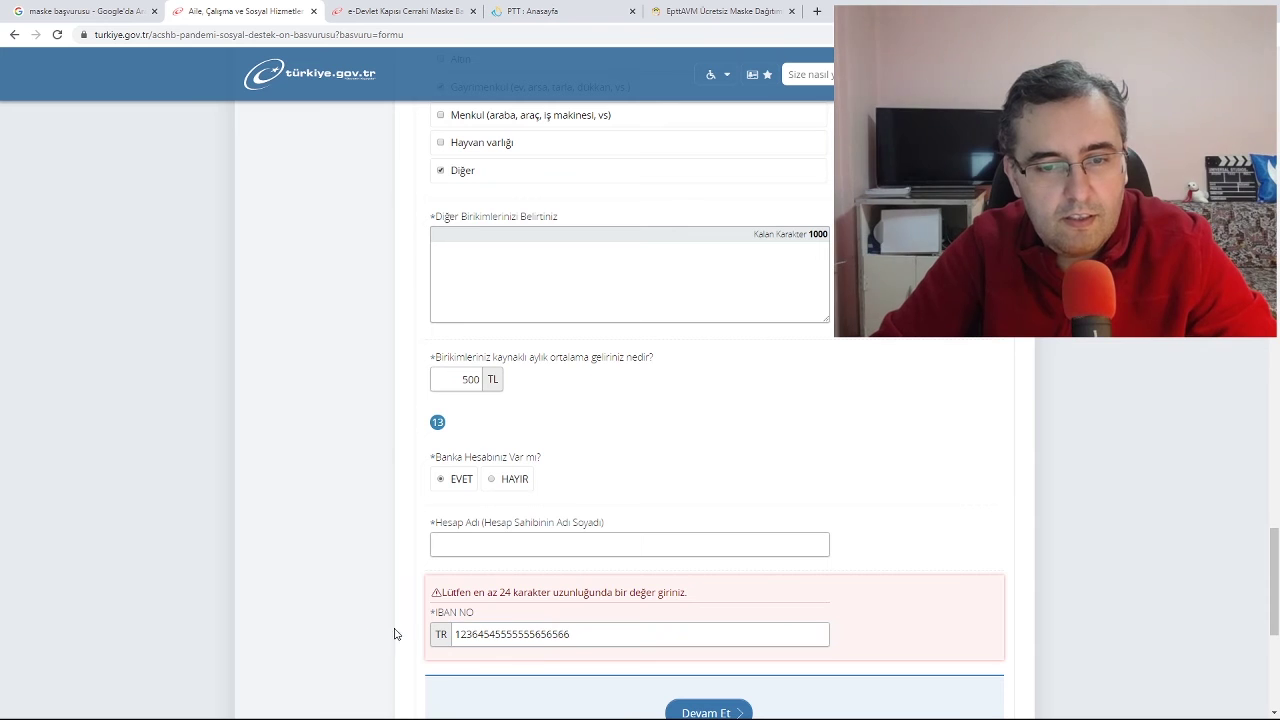
{"action": "left_click", "coordinate": [572, 636]}
{"action": "type", "text": "556"}
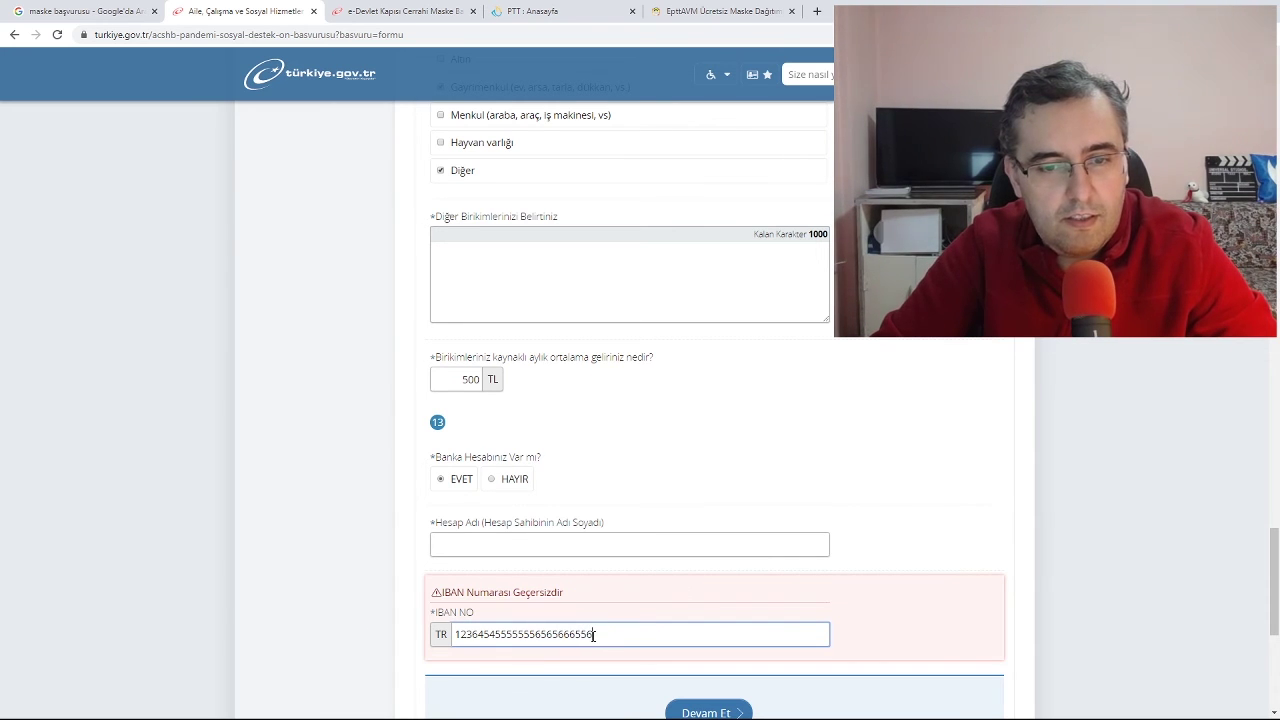
{"action": "key", "text": "BackSpace"}
{"action": "type", "text": "7"}
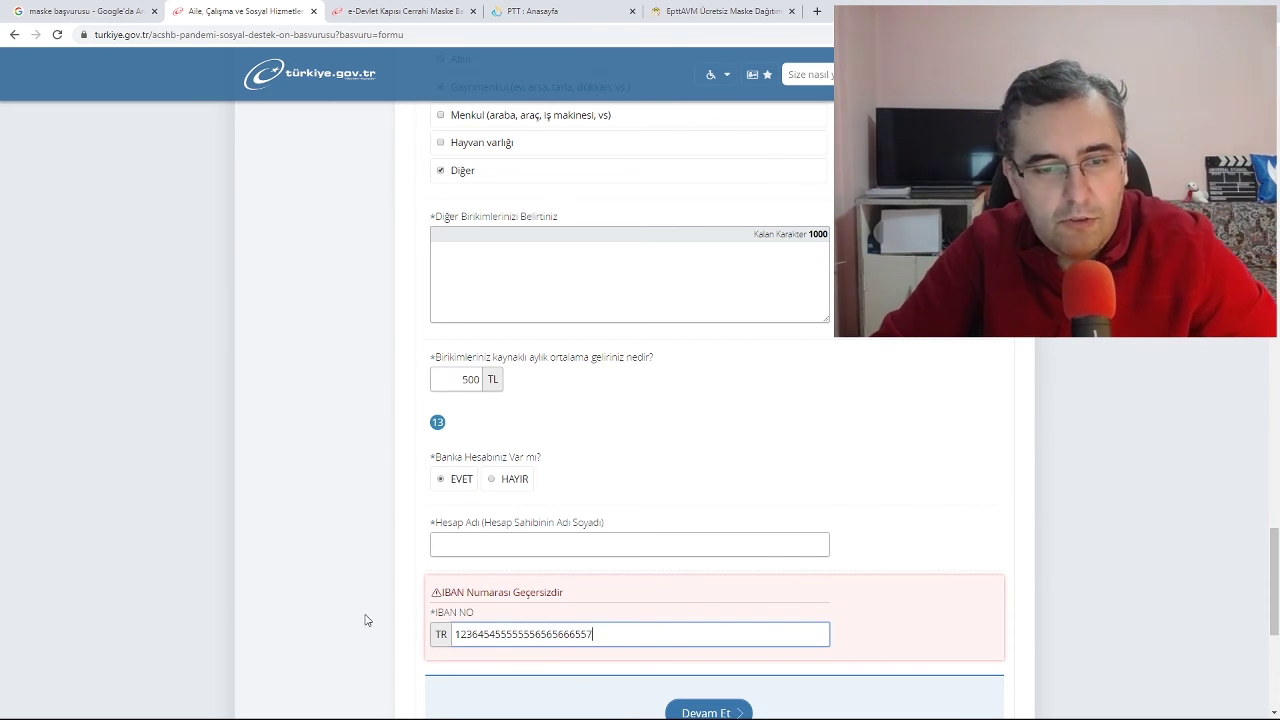
{"action": "left_click", "coordinate": [365, 620]}
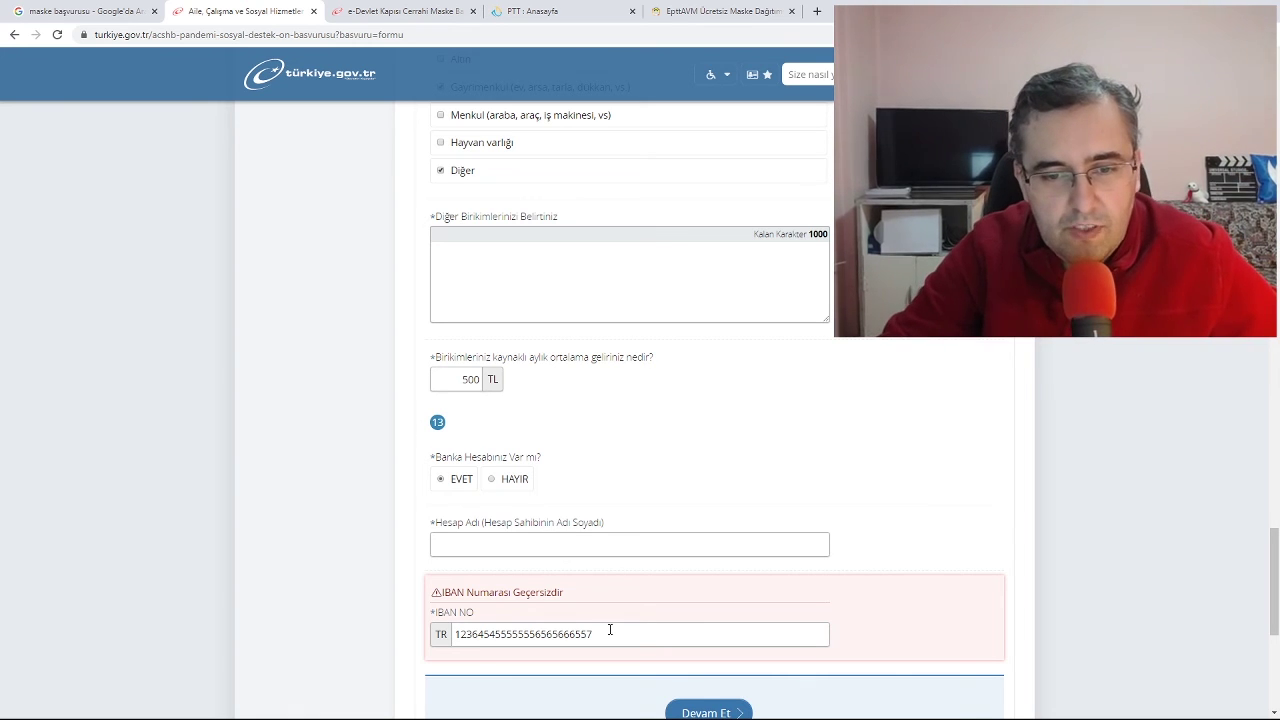
Replace the final digit of the IBAN number with another digit
{"action": "scroll", "coordinate": [610, 630], "scroll_direction": "down", "scroll_amount": 1}
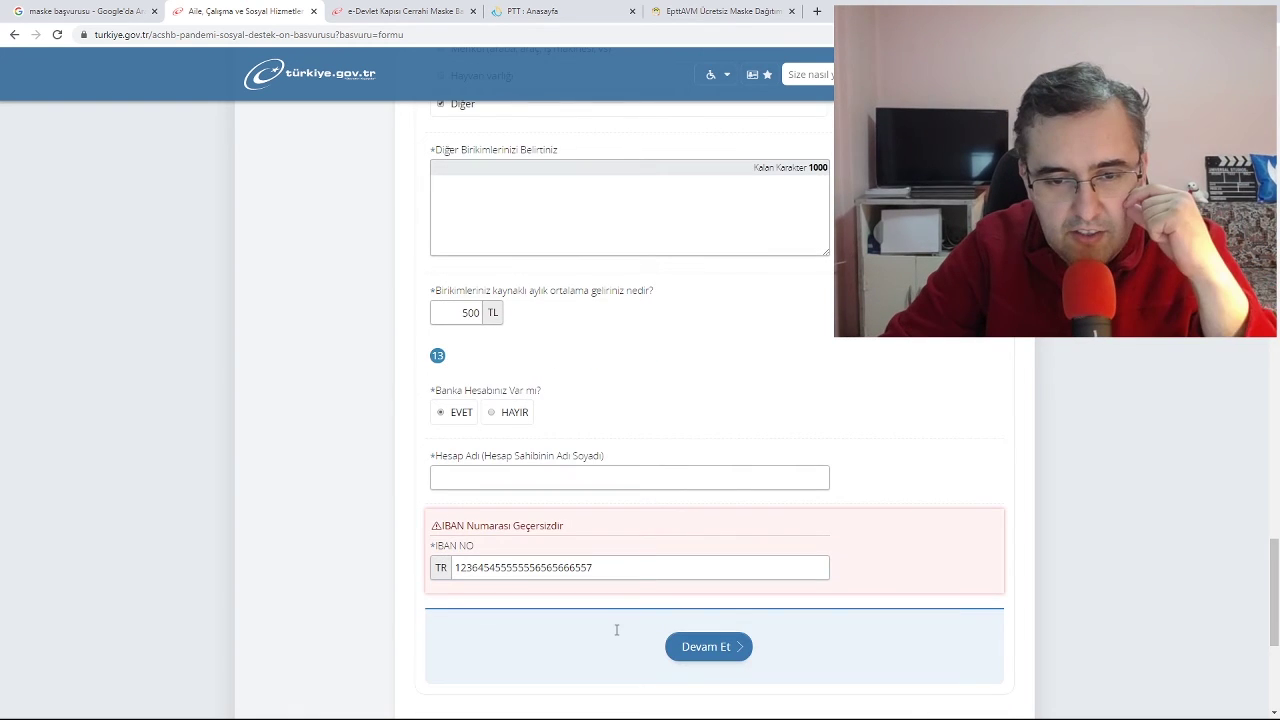
{"action": "left_click", "coordinate": [619, 567]}
{"action": "key", "text": "BackSpace"}
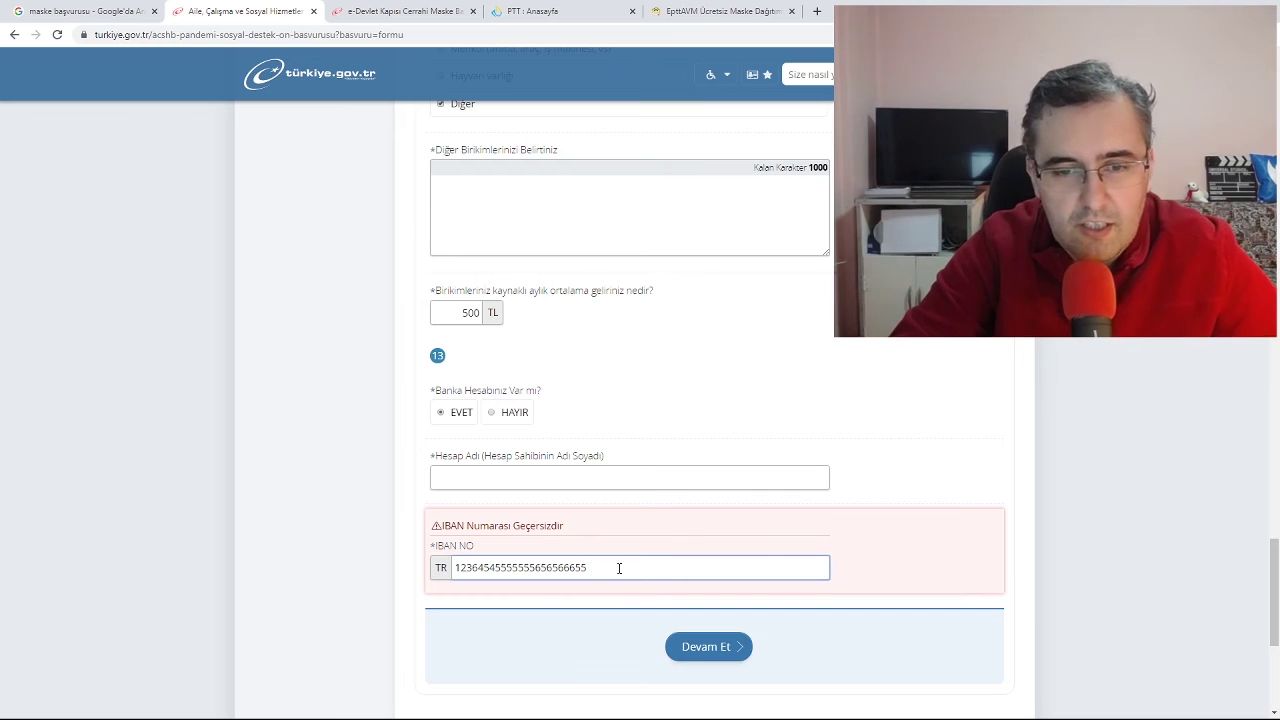
{"action": "key", "text": "BackSpace"}
{"action": "type", "text": "9"}
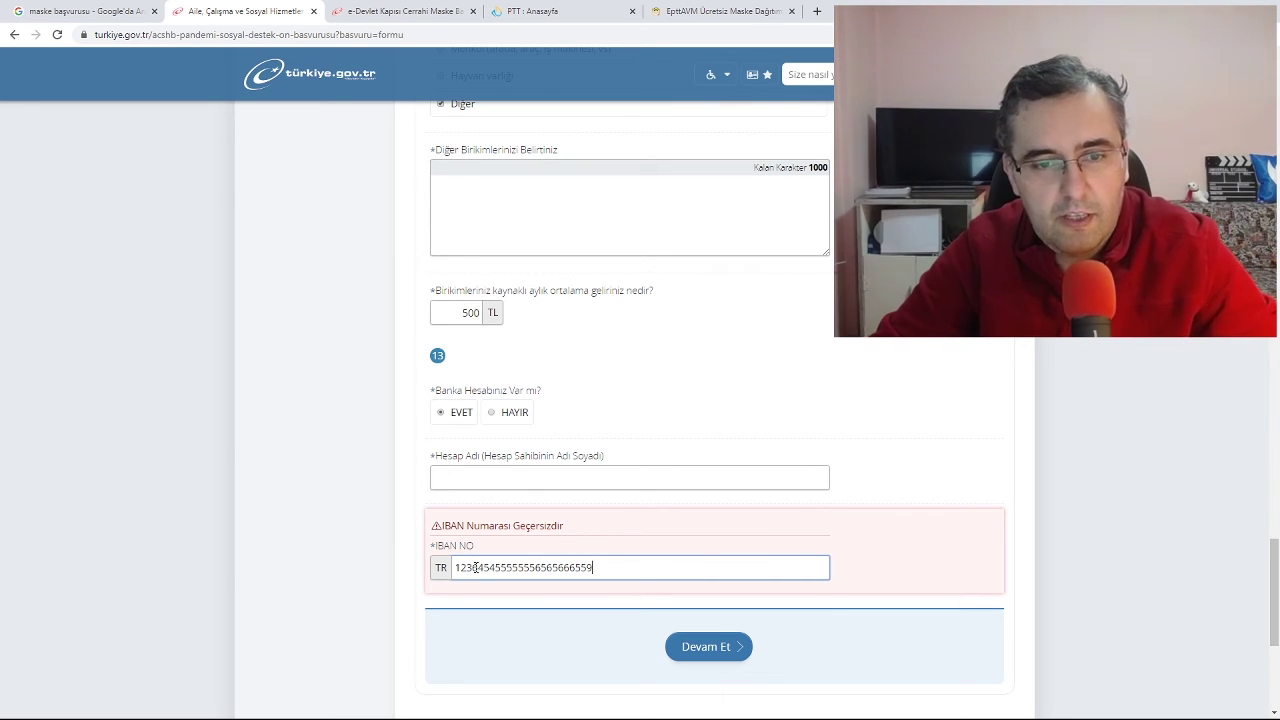
{"action": "left_click", "coordinate": [359, 543]}
Try to continue to the next stage of the application and dismiss the site's message
{"action": "scroll", "coordinate": [523, 560], "scroll_direction": "down", "scroll_amount": 1}
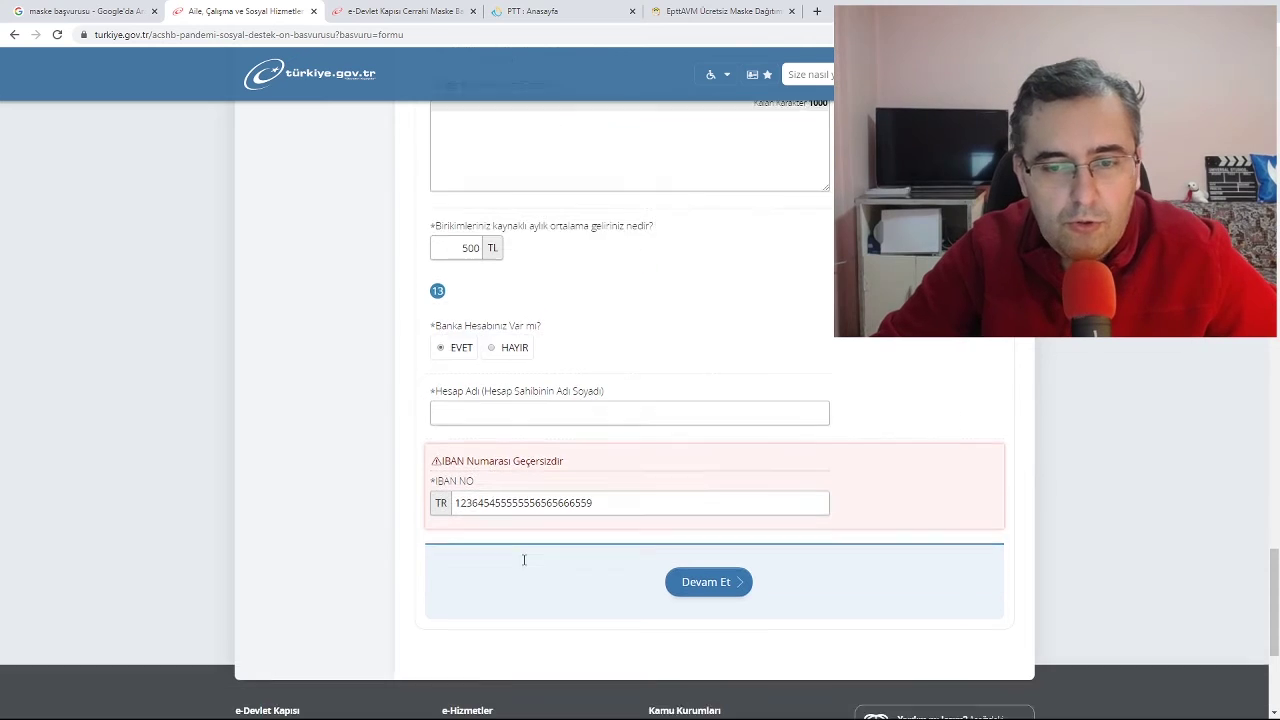
{"action": "scroll", "coordinate": [523, 560], "scroll_direction": "down", "scroll_amount": 1}
{"action": "left_click", "coordinate": [686, 447]}
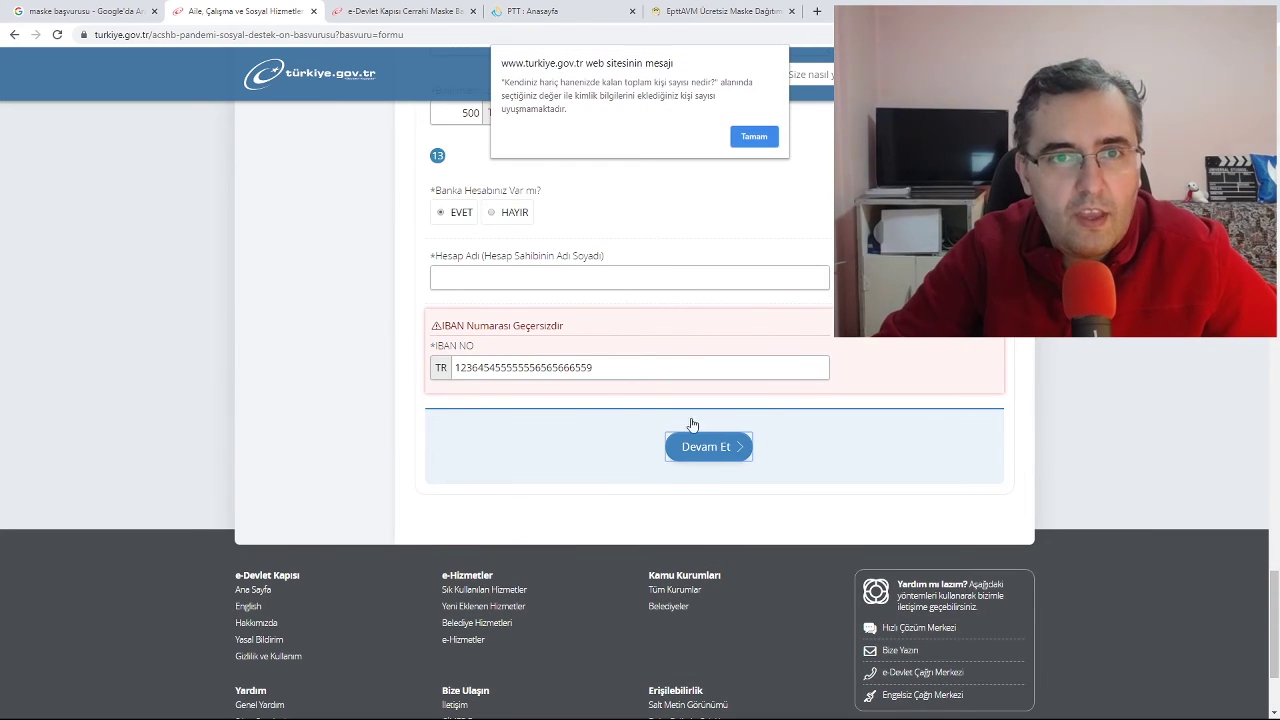
{"action": "left_click", "coordinate": [755, 137]}
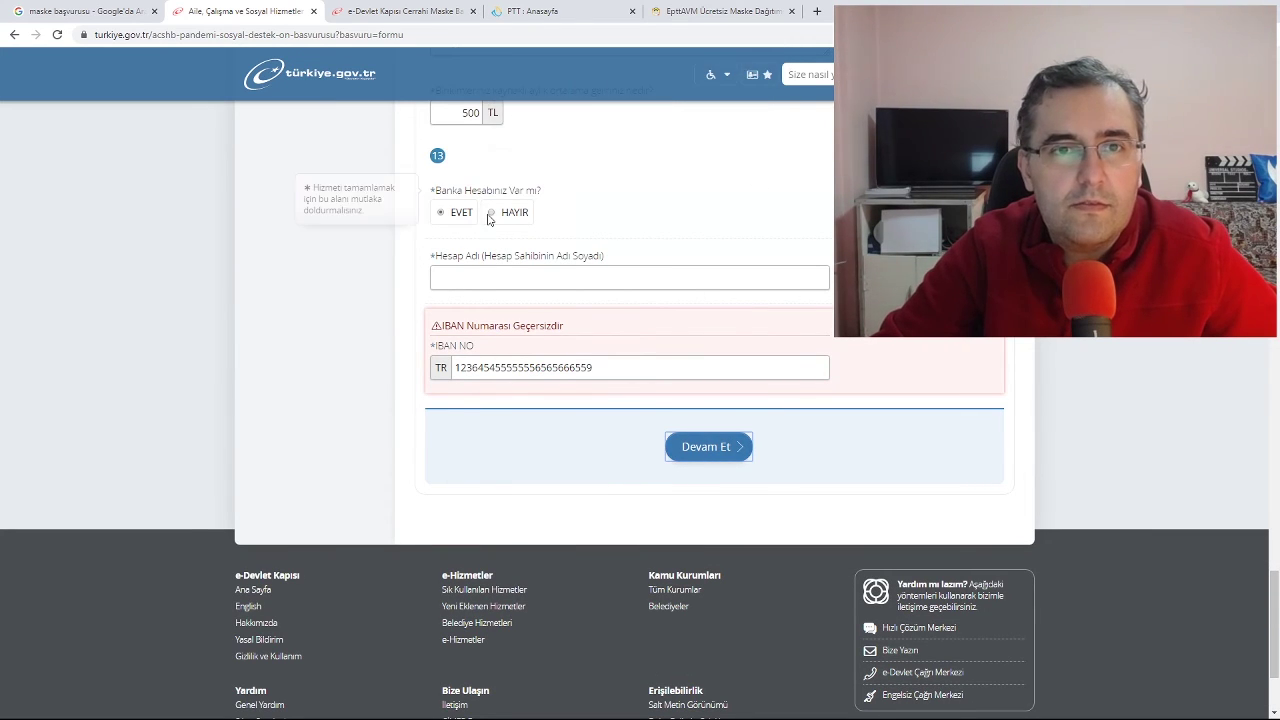
Set the number of other people living in the household to 1
{"action": "scroll", "coordinate": [487, 215], "scroll_direction": "up", "scroll_amount": 4}
{"action": "scroll", "coordinate": [489, 220], "scroll_direction": "down", "scroll_amount": 3}
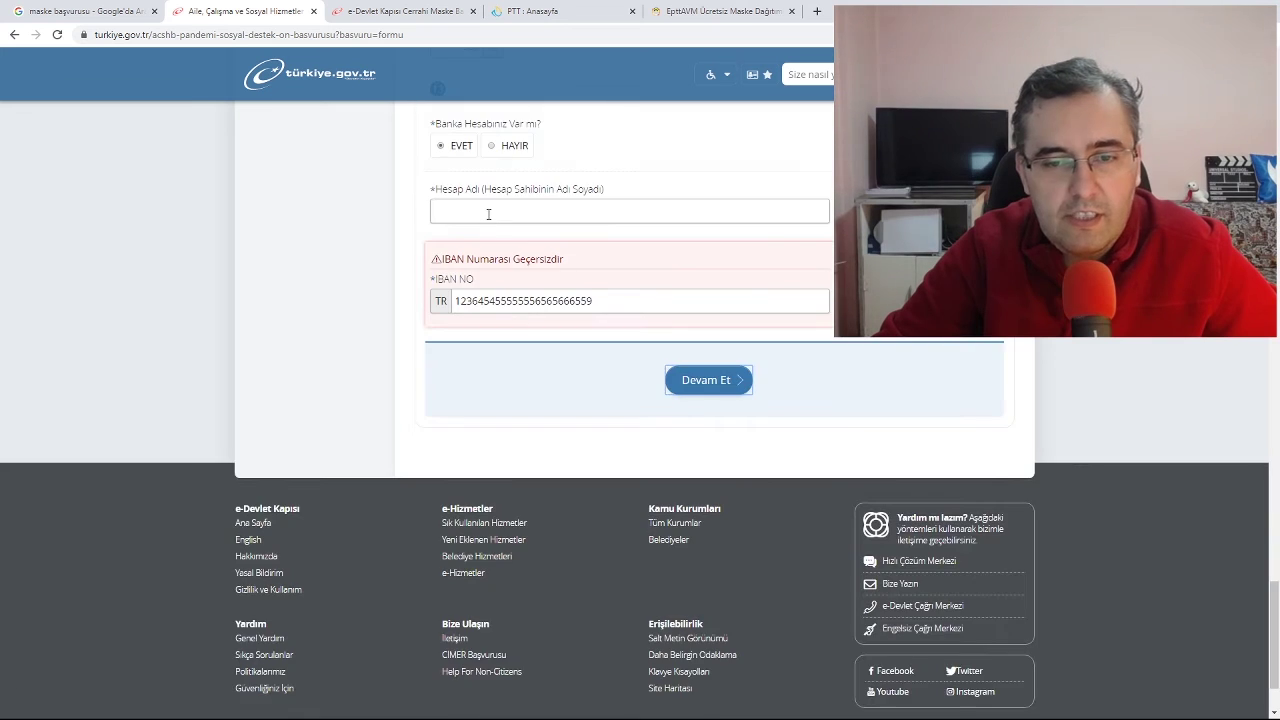
{"action": "scroll", "coordinate": [489, 220], "scroll_direction": "up", "scroll_amount": 6}
{"action": "scroll", "coordinate": [489, 225], "scroll_direction": "up", "scroll_amount": 4}
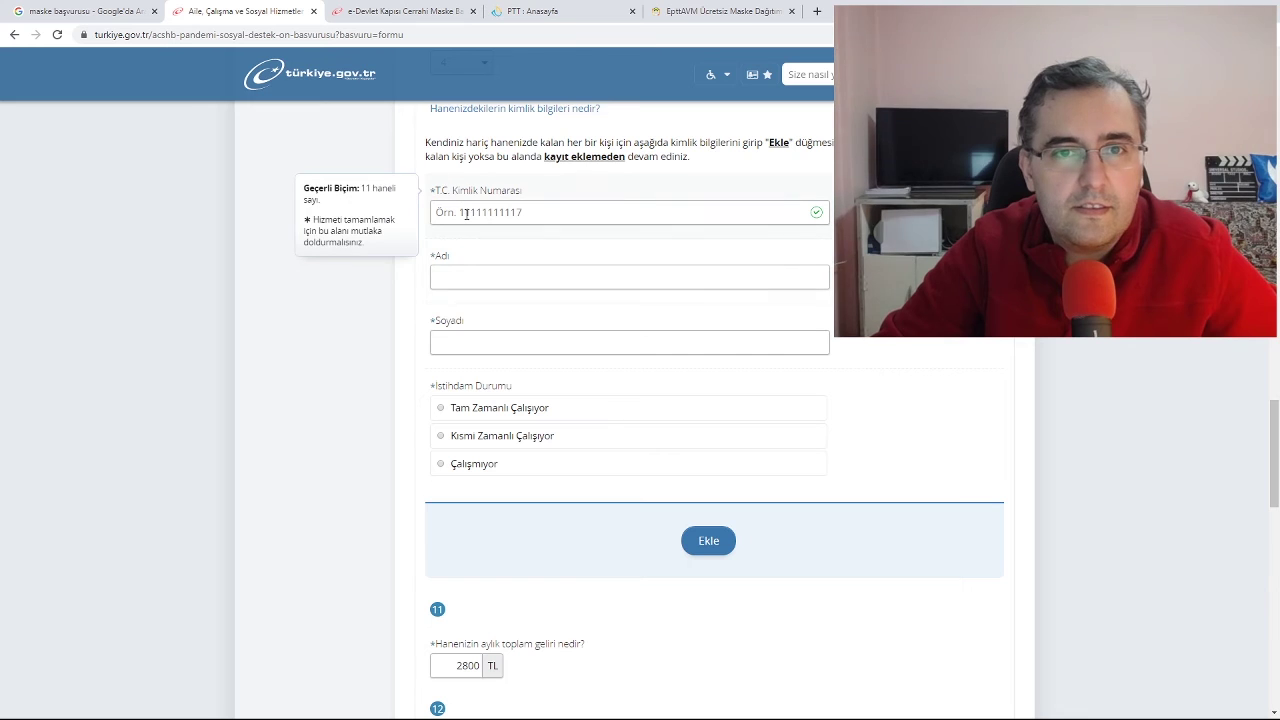
{"action": "scroll", "coordinate": [466, 215], "scroll_direction": "up", "scroll_amount": 5}
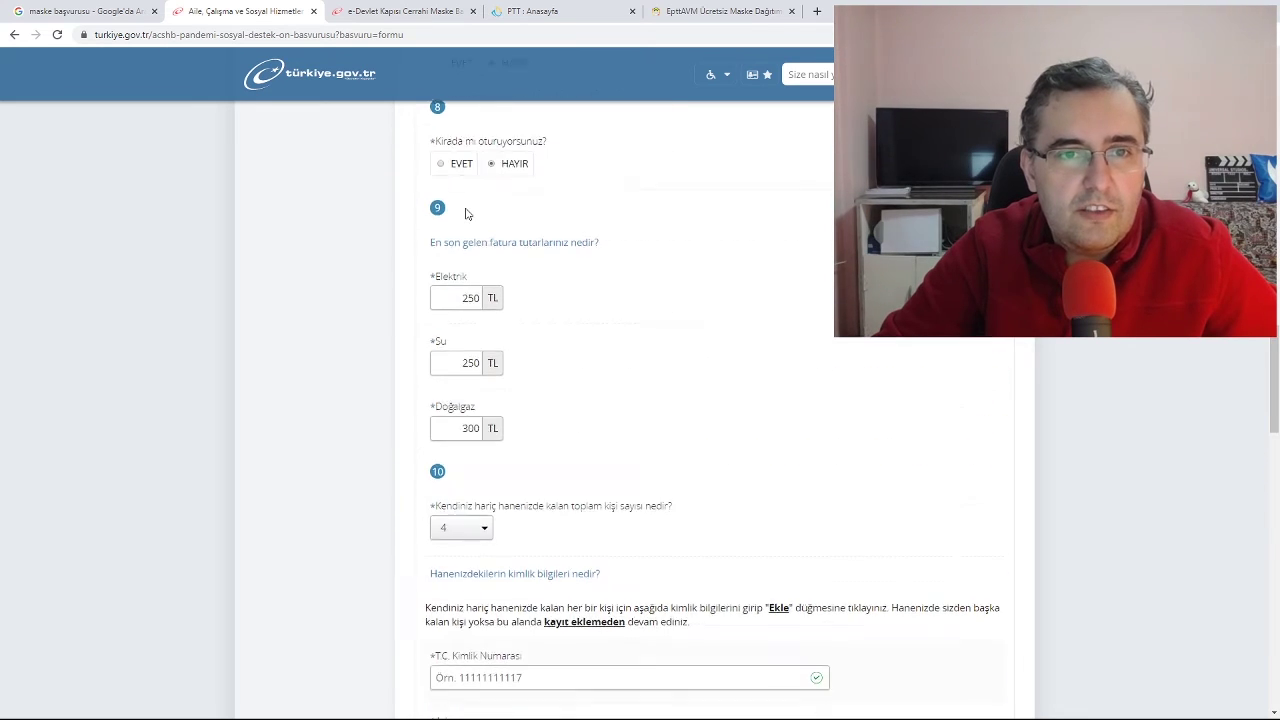
{"action": "left_click", "coordinate": [440, 532]}
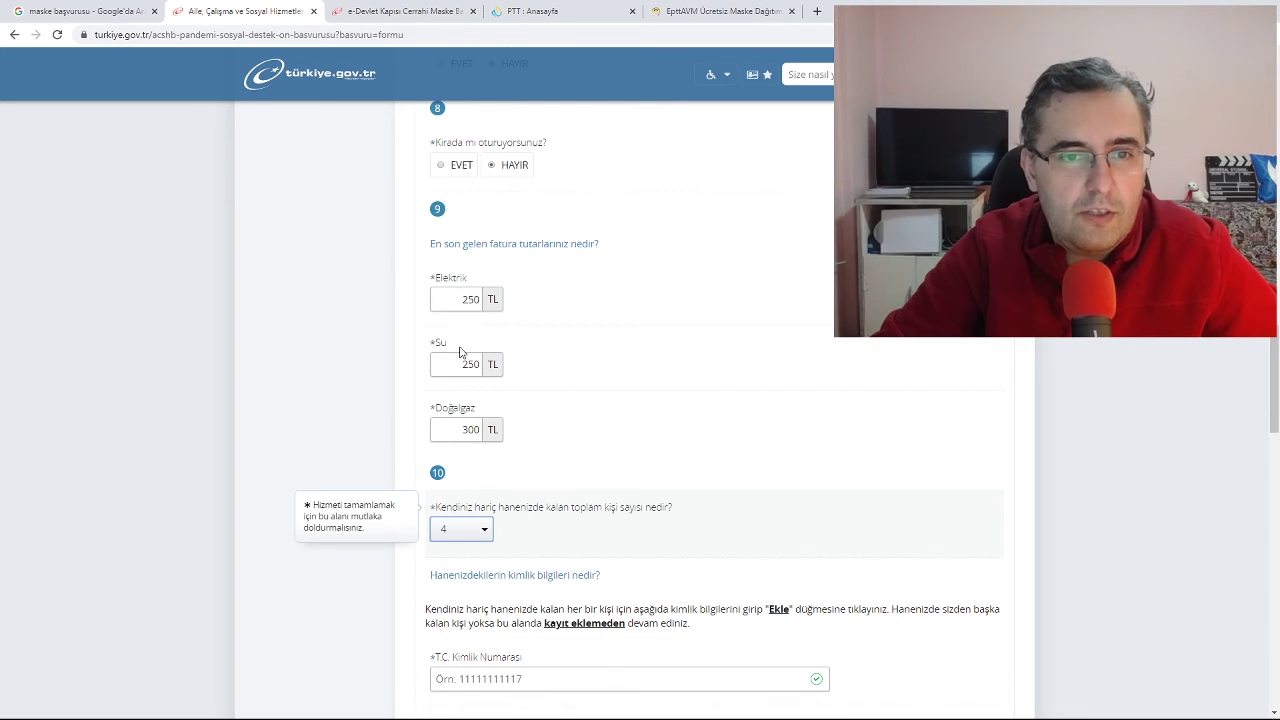
{"action": "key", "text": "1"}
{"action": "scroll", "coordinate": [394, 434], "scroll_direction": "down", "scroll_amount": 2}
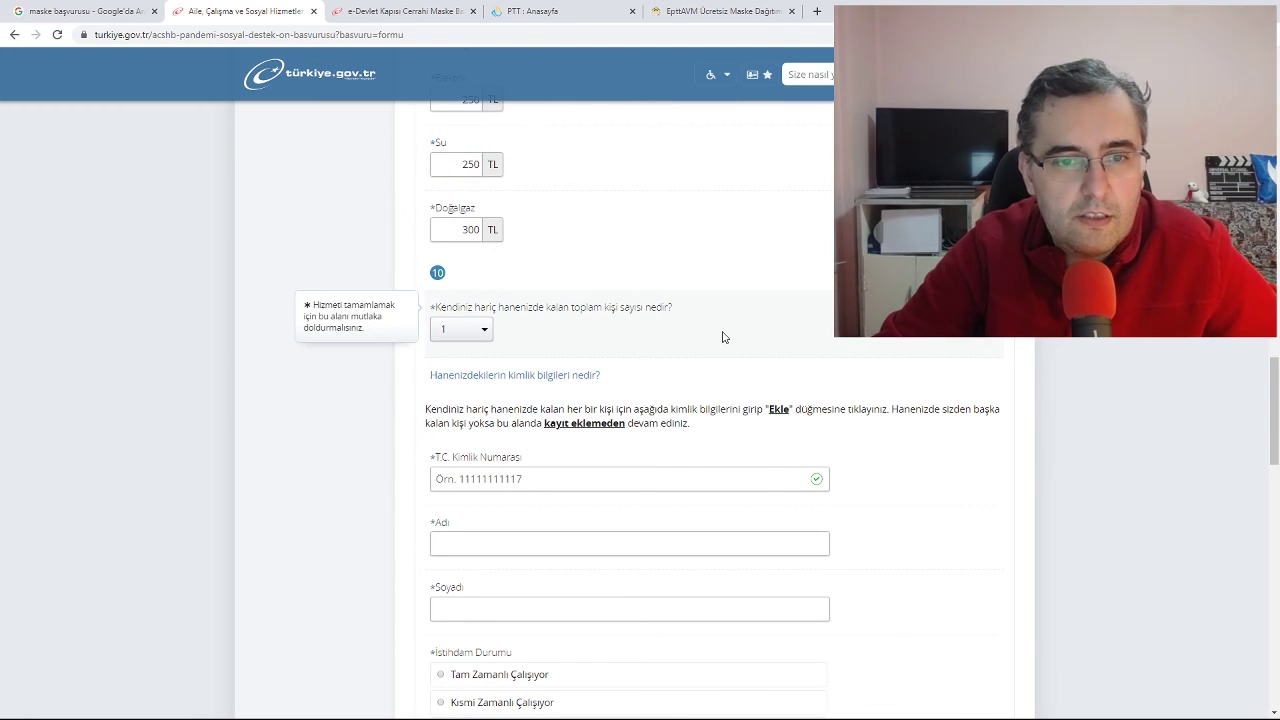
{"action": "left_click", "coordinate": [480, 331]}
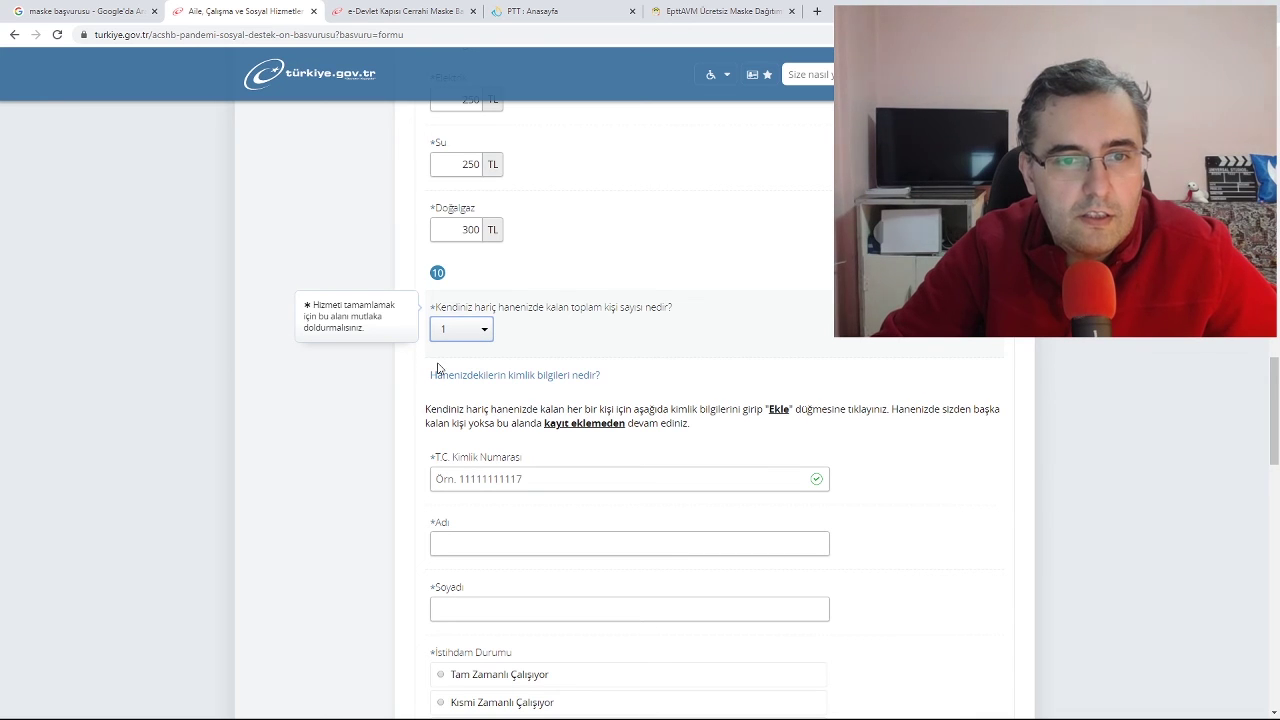
Try to continue the application to the next stage from the end of the form
{"action": "scroll", "coordinate": [437, 368], "scroll_direction": "down", "scroll_amount": 9}
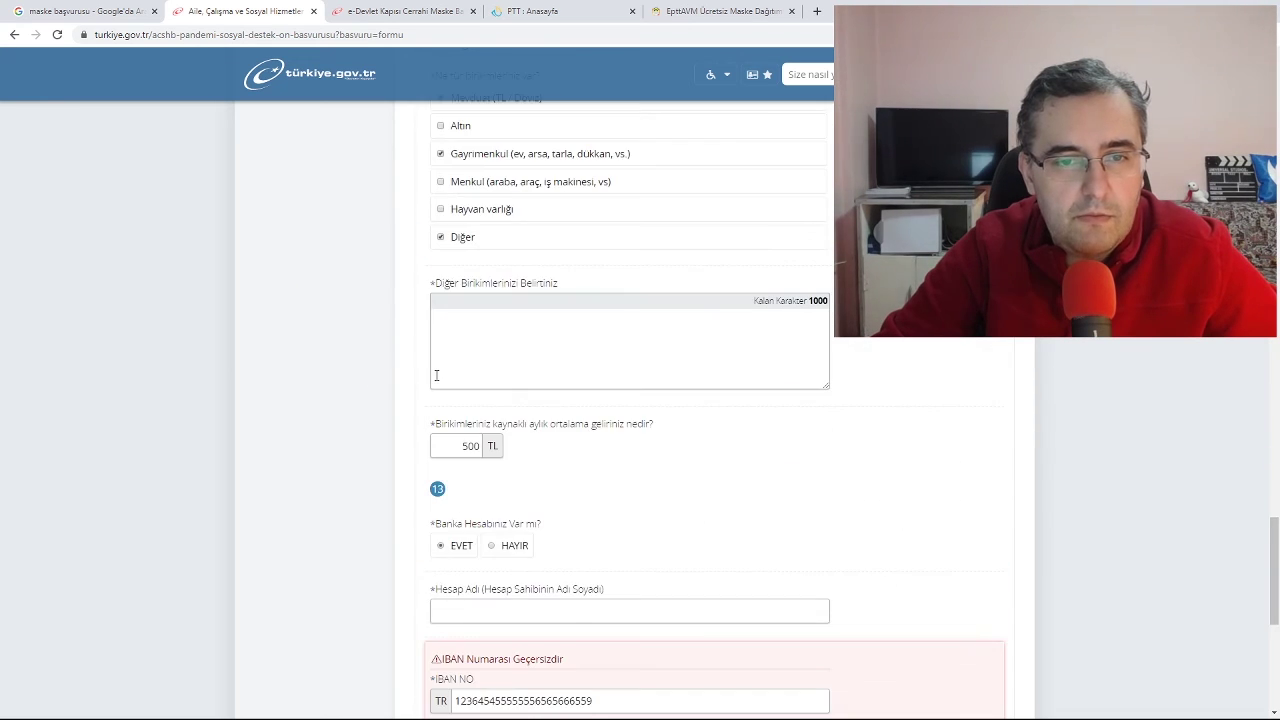
{"action": "scroll", "coordinate": [437, 375], "scroll_direction": "up", "scroll_amount": 5}
{"action": "scroll", "coordinate": [436, 375], "scroll_direction": "down", "scroll_amount": 11}
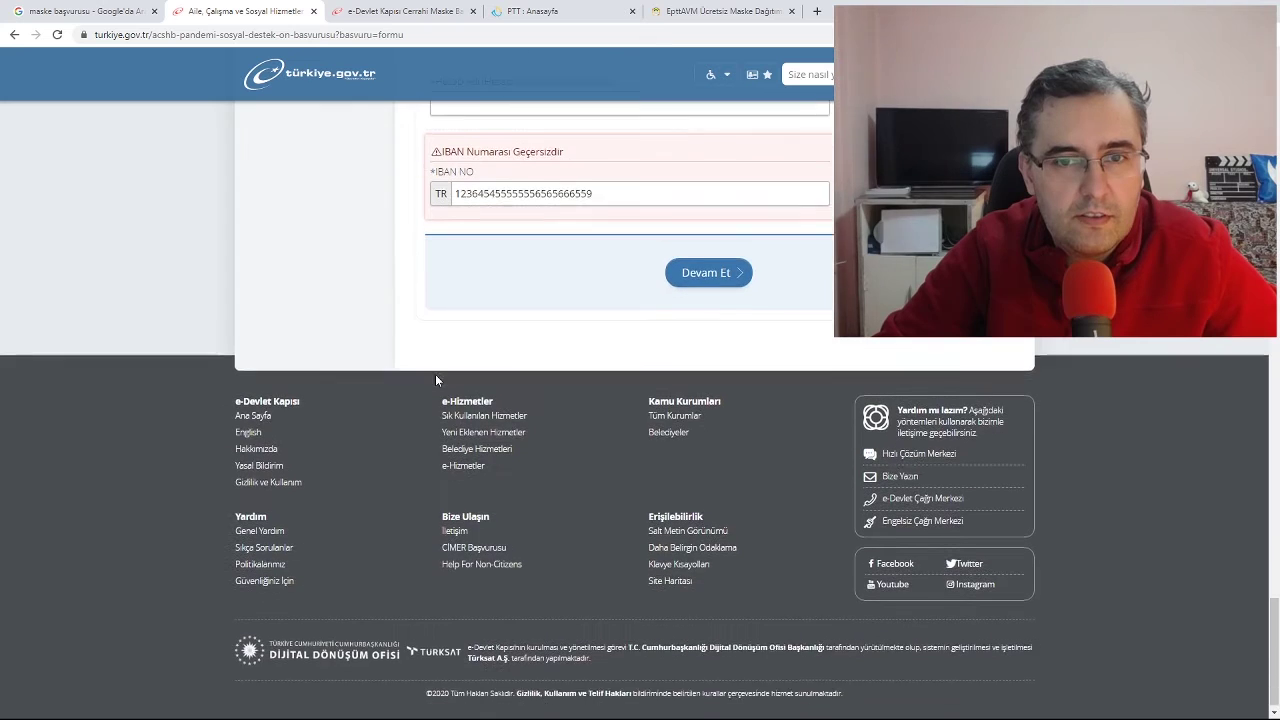
{"action": "left_click", "coordinate": [711, 268]}
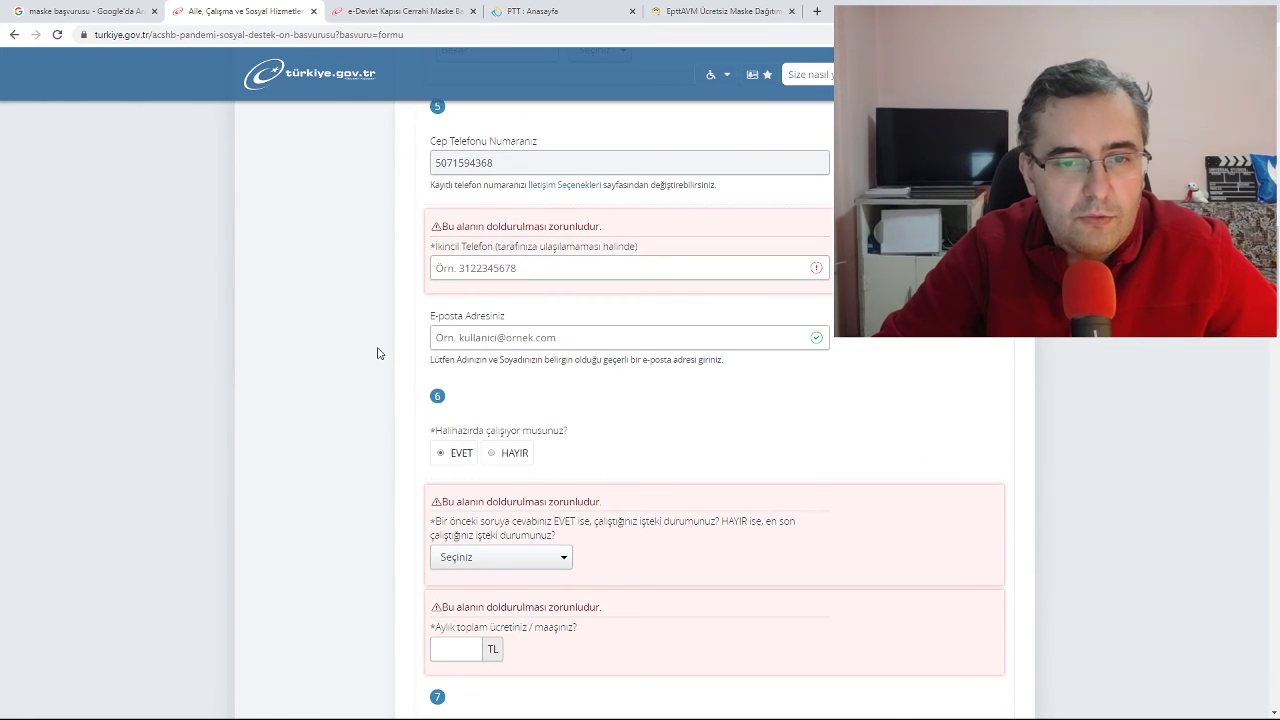
Set the employment status question in section 6 to Ücretli / Maaşlı
{"action": "scroll", "coordinate": [378, 353], "scroll_direction": "down", "scroll_amount": 1}
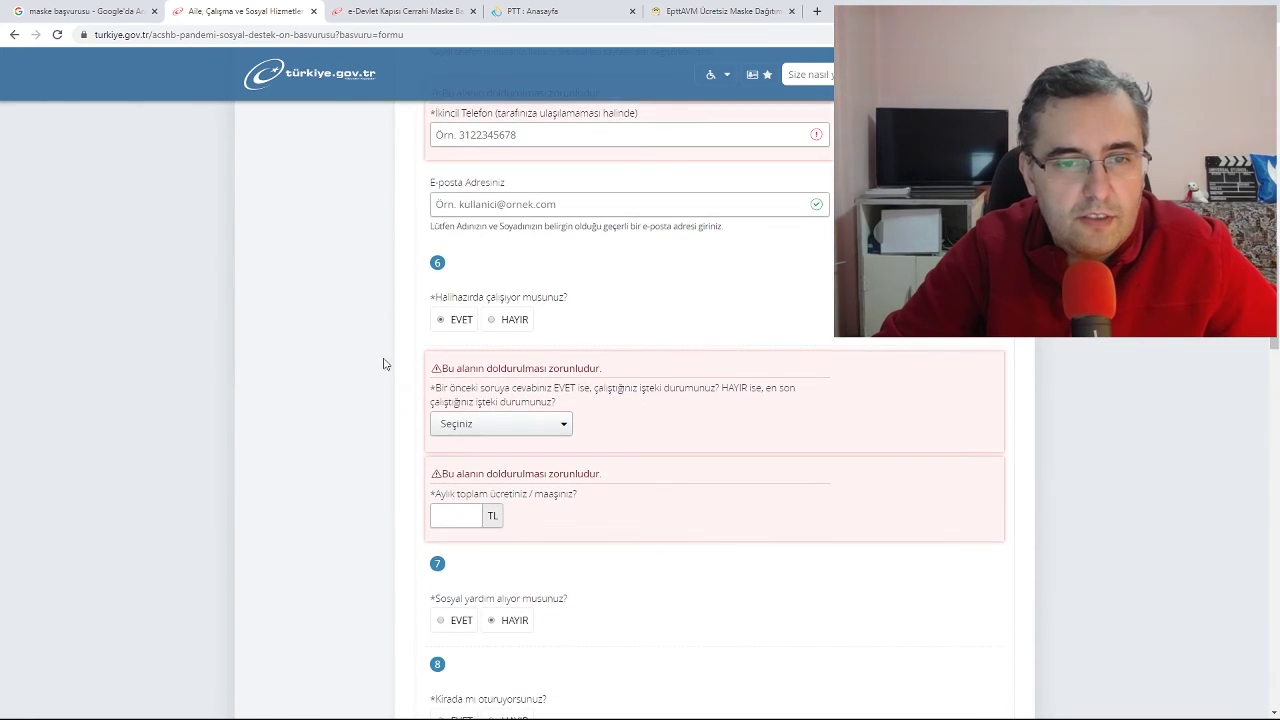
{"action": "left_click", "coordinate": [545, 424]}
{"action": "left_click", "coordinate": [470, 475]}
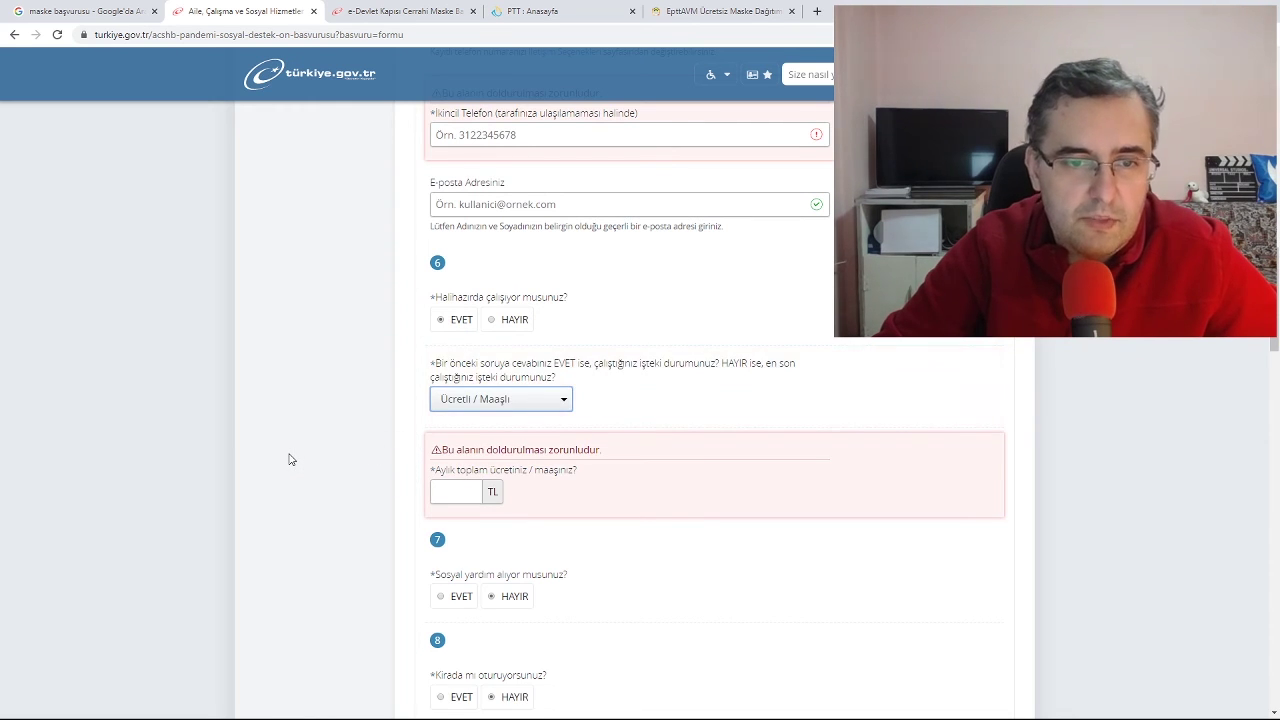
Review the household income, savings and bank account sections of the form for fields that still need completing
{"action": "scroll", "coordinate": [289, 459], "scroll_direction": "down", "scroll_amount": 12}
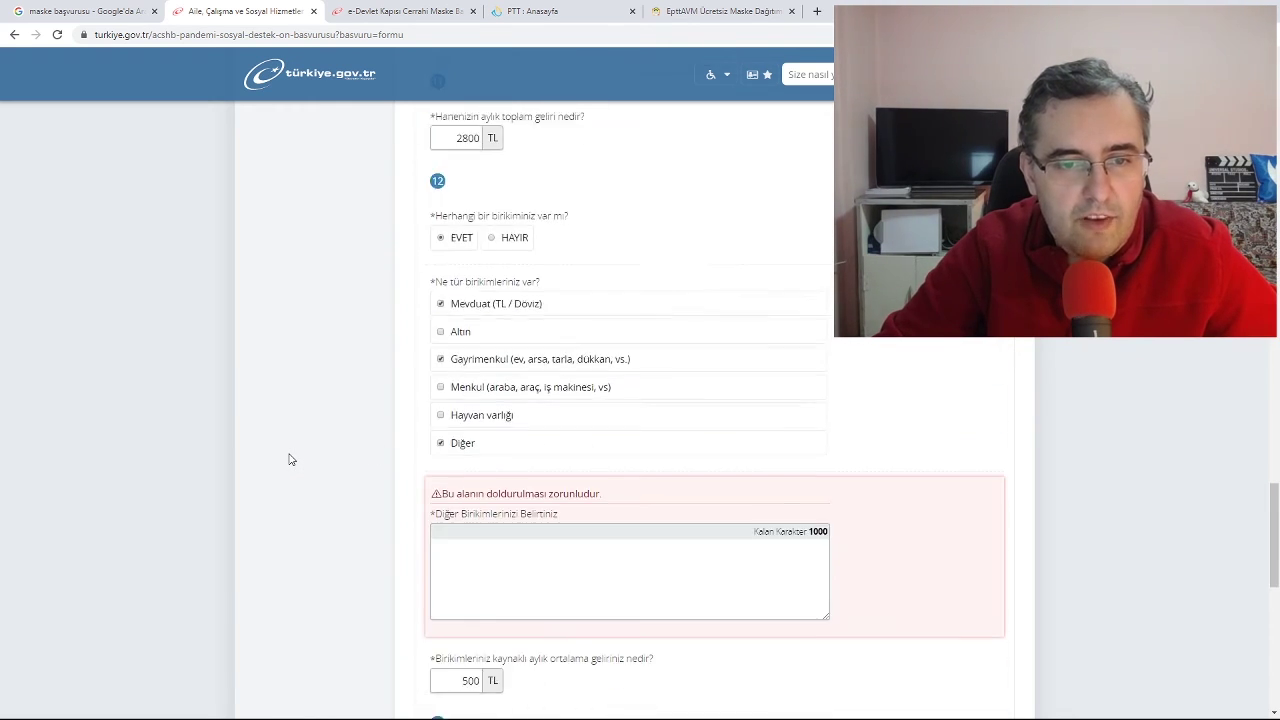
{"action": "scroll", "coordinate": [289, 459], "scroll_direction": "down", "scroll_amount": 8}
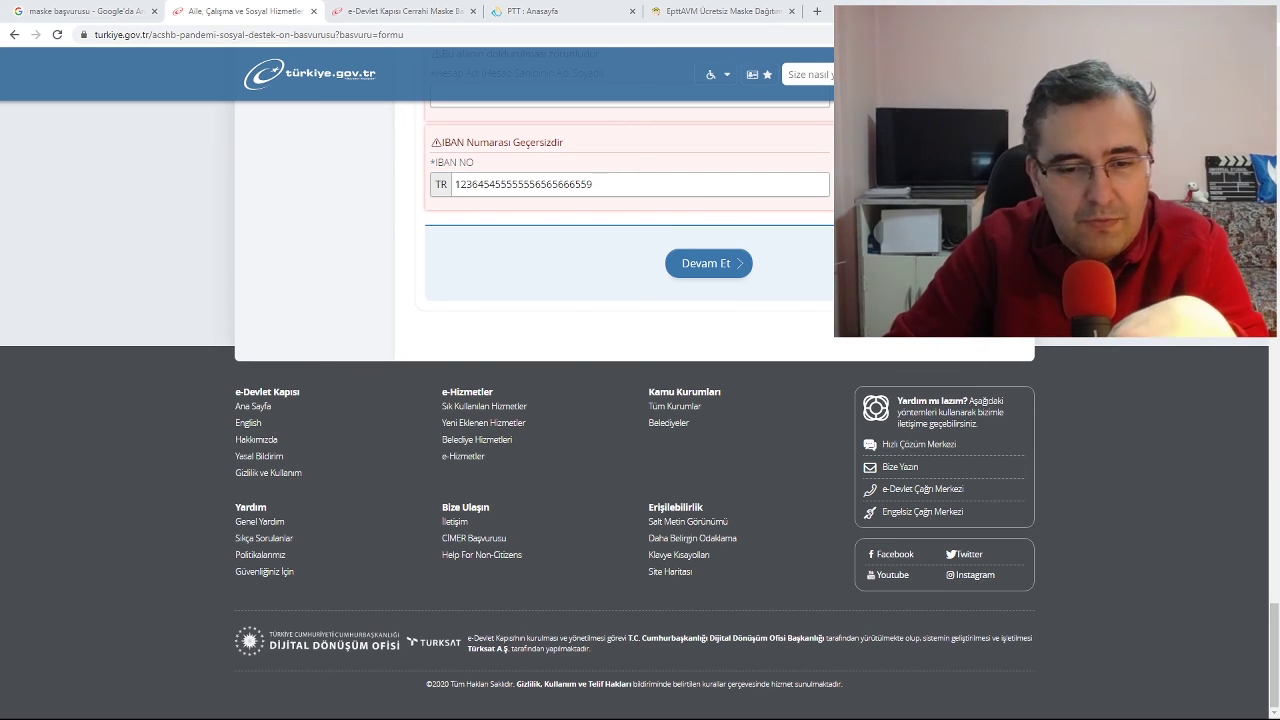
{"action": "scroll", "coordinate": [490, 155], "scroll_direction": "up", "scroll_amount": 2}
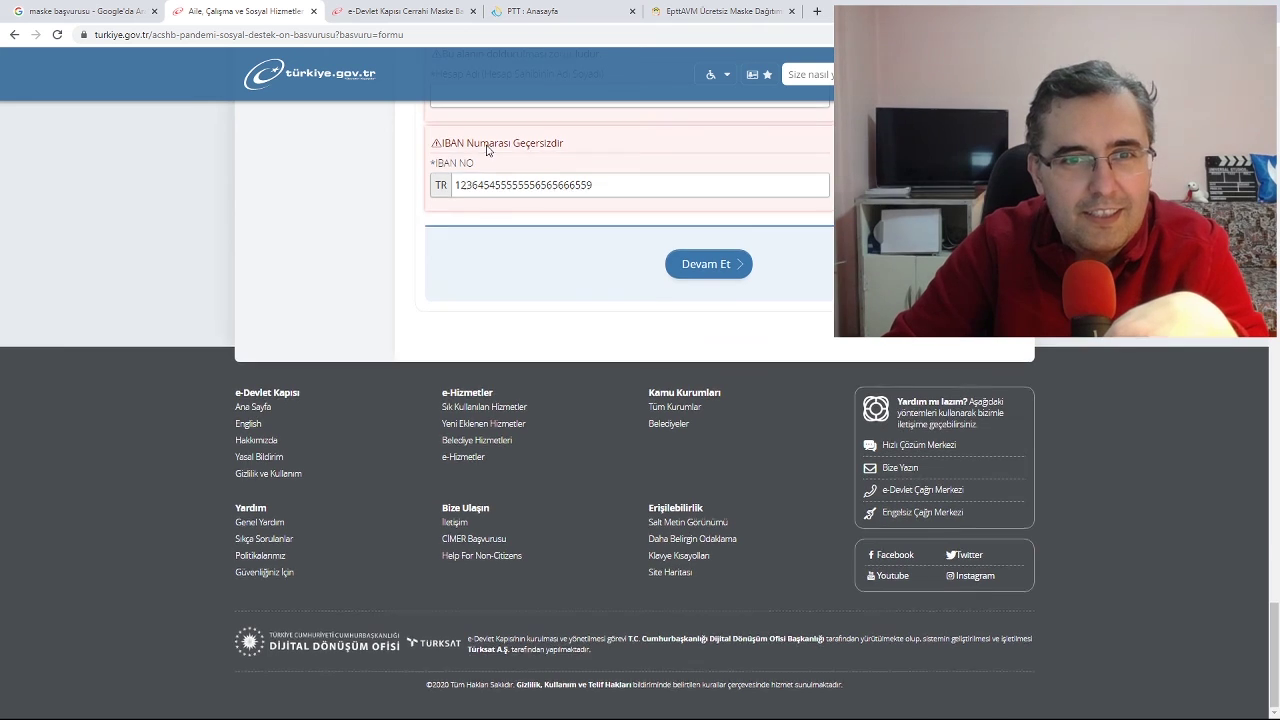
{"action": "scroll", "coordinate": [546, 353], "scroll_direction": "up", "scroll_amount": 5}
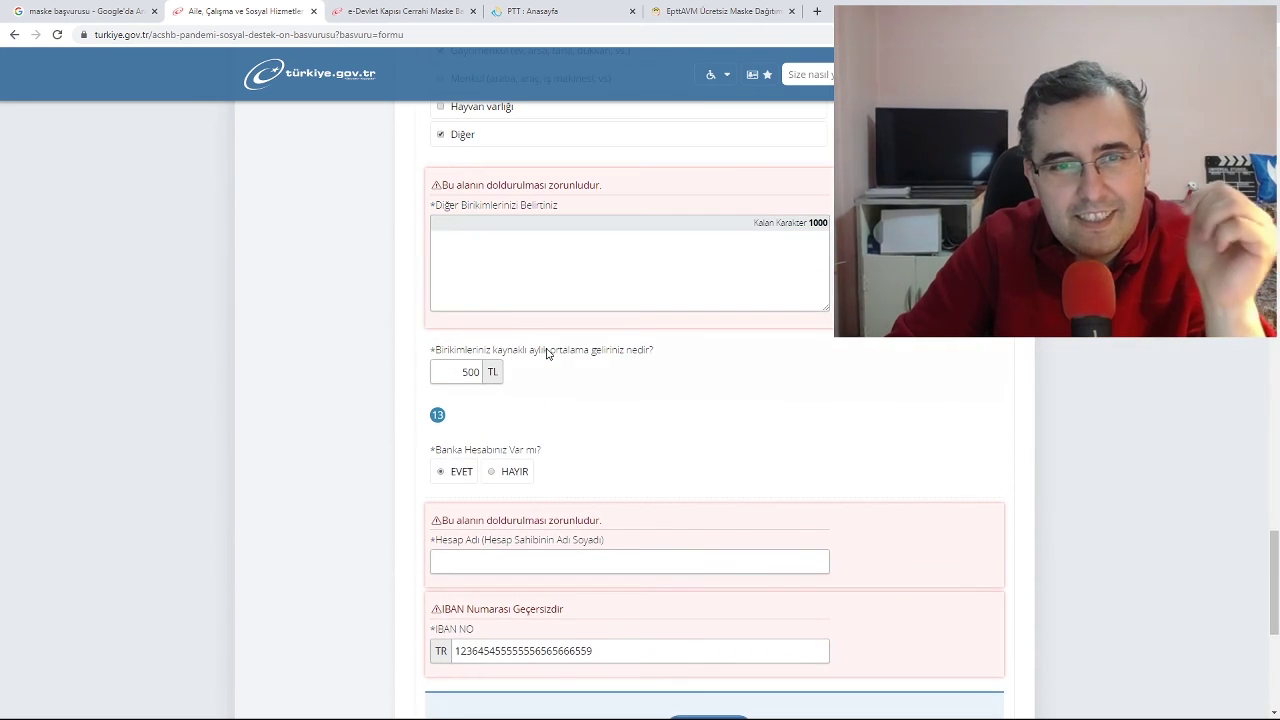
{"action": "scroll", "coordinate": [546, 353], "scroll_direction": "up", "scroll_amount": 2}
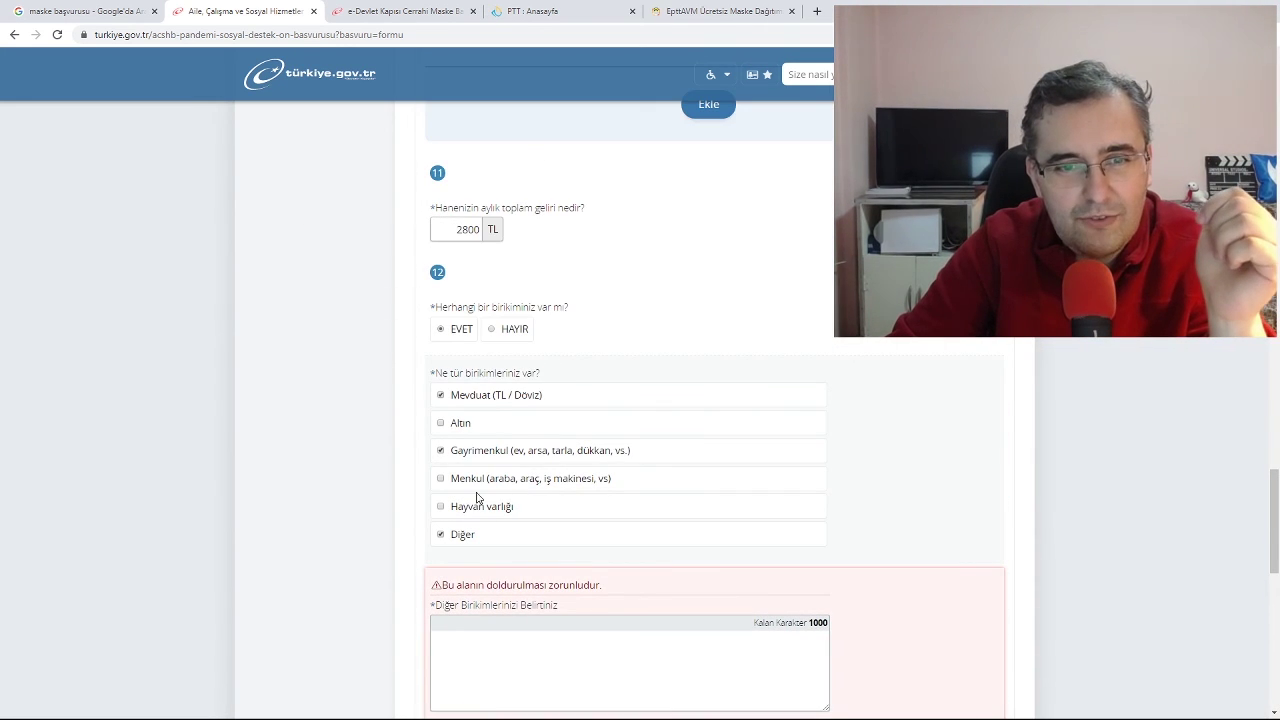
{"action": "scroll", "coordinate": [455, 440], "scroll_direction": "down", "scroll_amount": 10}
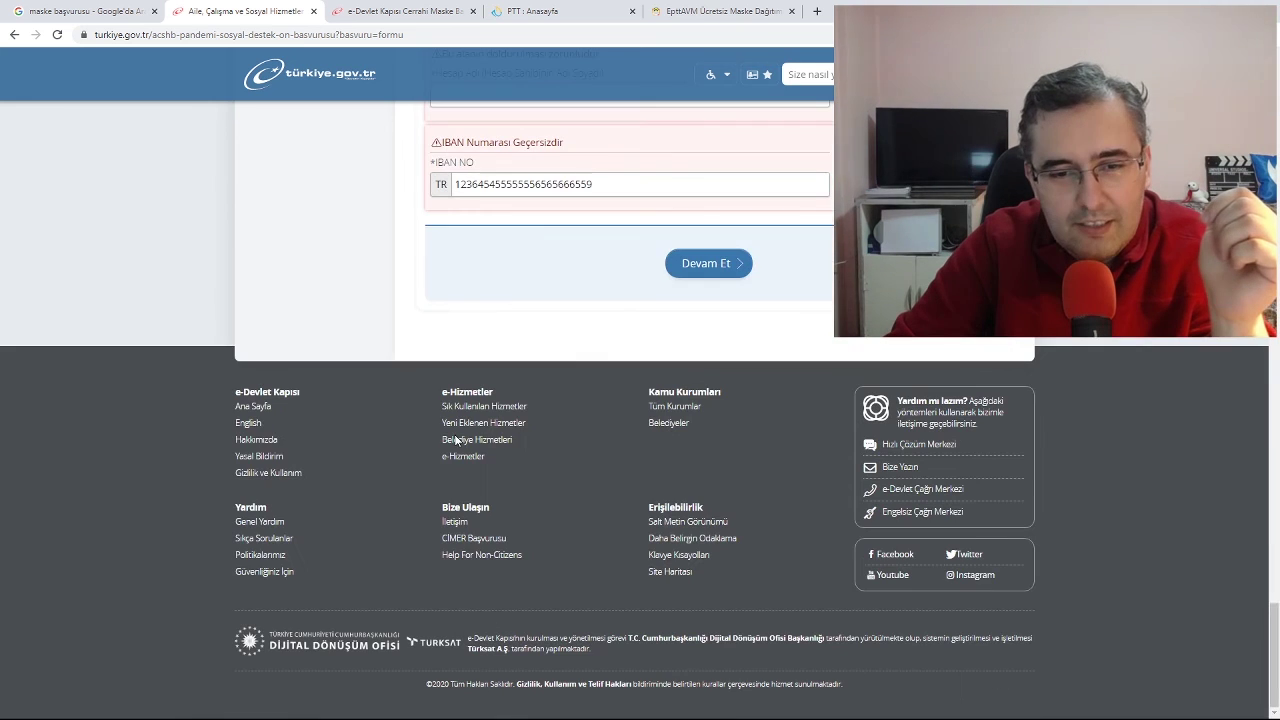